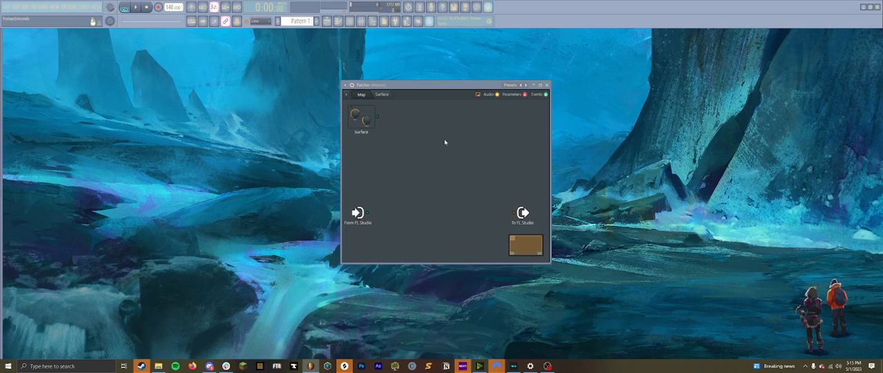
- Add the MIDI Out generator plugin to the Patcher map
{"action": "right_click", "coordinate": [445, 142]}
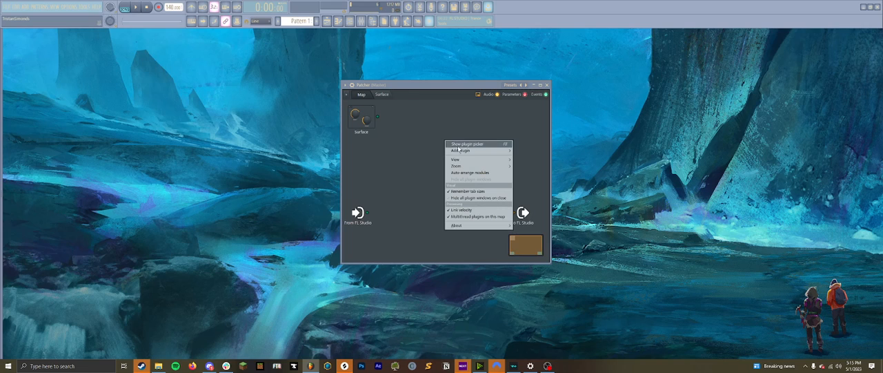
{"action": "mouse_move", "coordinate": [448, 148]}
{"action": "left_click", "coordinate": [8, 30]}
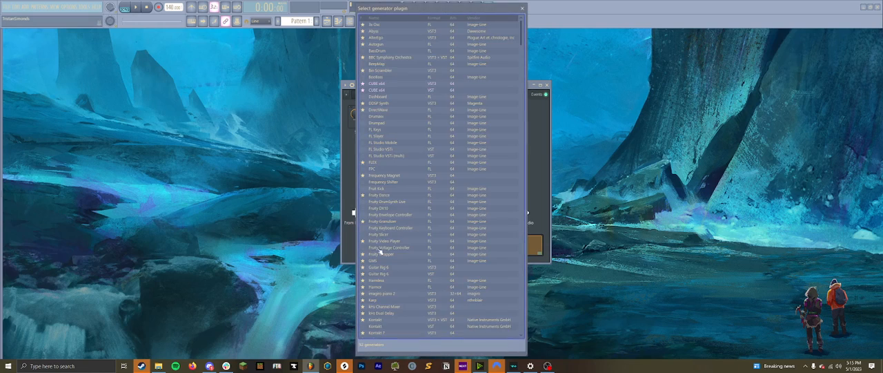
{"action": "left_click", "coordinate": [421, 343]}
{"action": "type", "text": "Mi"}
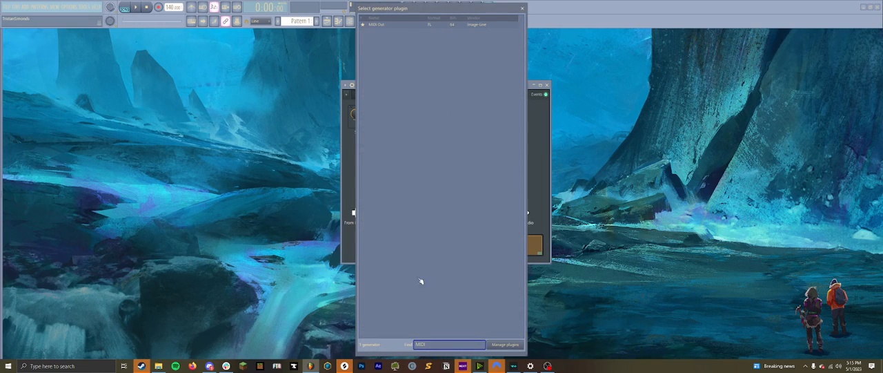
{"action": "double_click", "coordinate": [387, 25]}
- Disconnect MIDI Out from the From FL Studio input and place the module near the Surface module
{"action": "left_click_drag", "start_coordinate": [429, 183], "coordinate": [454, 162]}
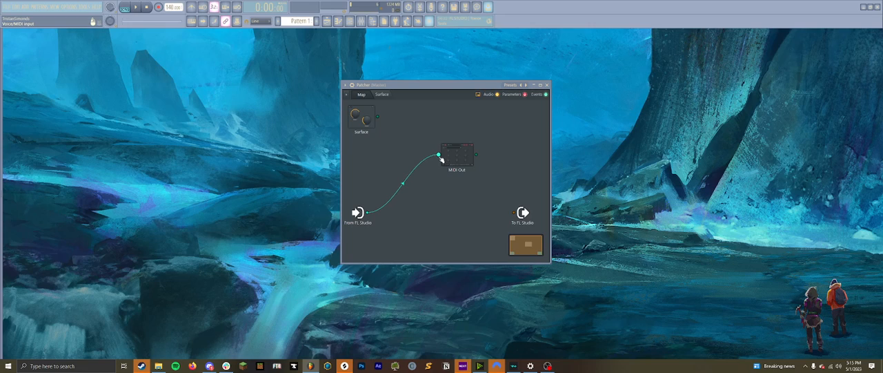
{"action": "left_click_drag", "start_coordinate": [439, 158], "coordinate": [391, 174]}
{"action": "left_click_drag", "start_coordinate": [458, 153], "coordinate": [414, 148]}
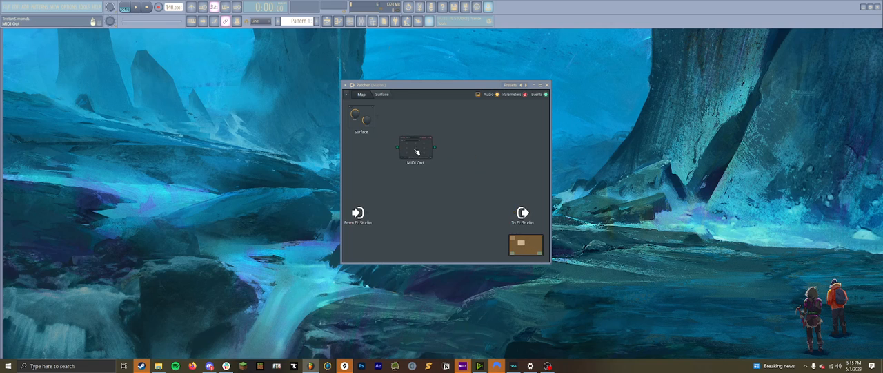
- Add a VFX Key Mapper to the map and place it just after the MIDI Out module
{"action": "right_click", "coordinate": [461, 164]}
{"action": "mouse_move", "coordinate": [473, 175]}
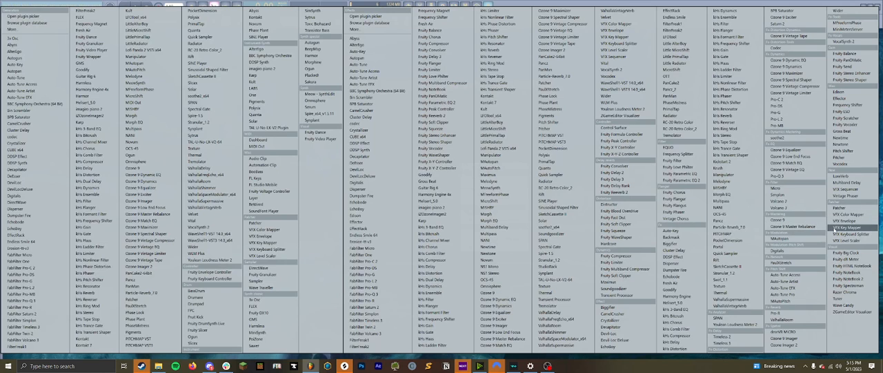
{"action": "left_click", "coordinate": [853, 228]}
{"action": "left_click", "coordinate": [451, 167]}
{"action": "left_click_drag", "start_coordinate": [465, 168], "coordinate": [464, 151]}
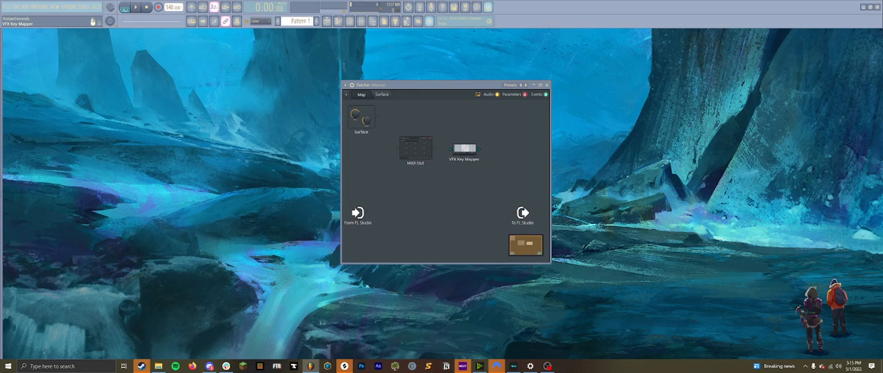
- Add imagiro piano 2, disconnect its From FL Studio input, and place it beside the VFX Key Mapper
{"action": "right_click", "coordinate": [472, 177]}
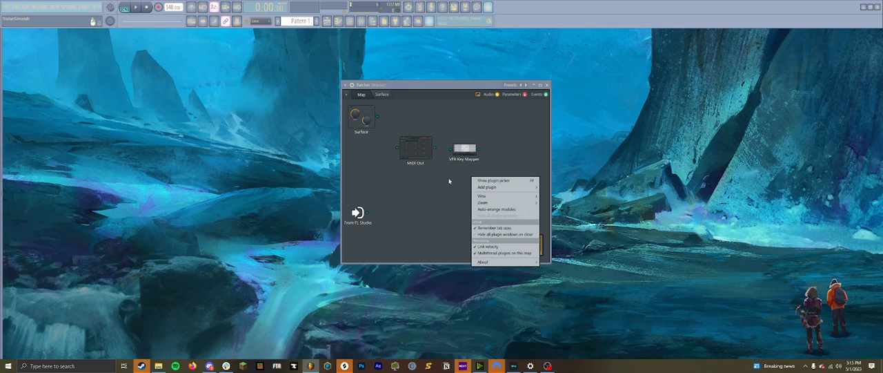
{"action": "mouse_move", "coordinate": [495, 191]}
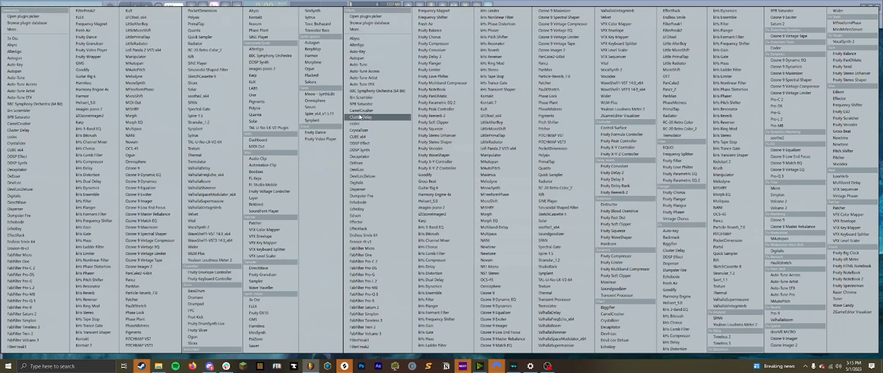
{"action": "left_click", "coordinate": [96, 109]}
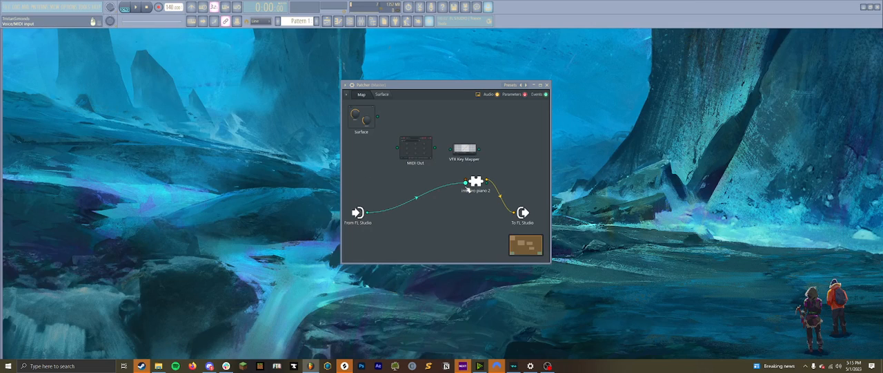
{"action": "left_click_drag", "start_coordinate": [466, 183], "coordinate": [421, 194]}
{"action": "left_click_drag", "start_coordinate": [477, 183], "coordinate": [499, 159]}
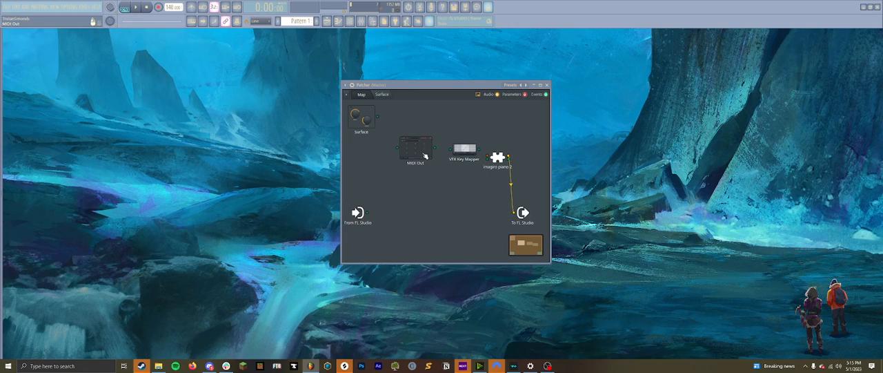
- Route MIDI Out through the VFX Key Mapper into imagiro piano 2, and reposition the To FL Studio and MIDI Out modules
{"action": "left_click_drag", "start_coordinate": [434, 147], "coordinate": [488, 157]}
{"action": "left_click_drag", "start_coordinate": [523, 213], "coordinate": [530, 172]}
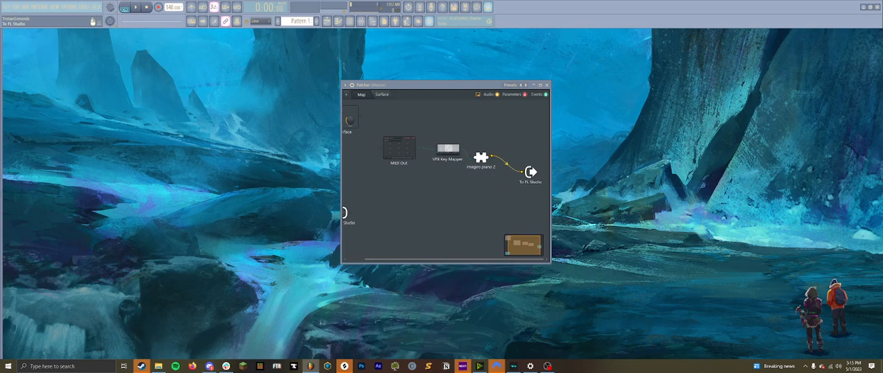
{"action": "left_click_drag", "start_coordinate": [398, 148], "coordinate": [389, 167]}
- Open the MIDI Out plugin's controls and enlarge the Patcher window so the whole module map fits beside them
{"action": "double_click", "coordinate": [388, 171]}
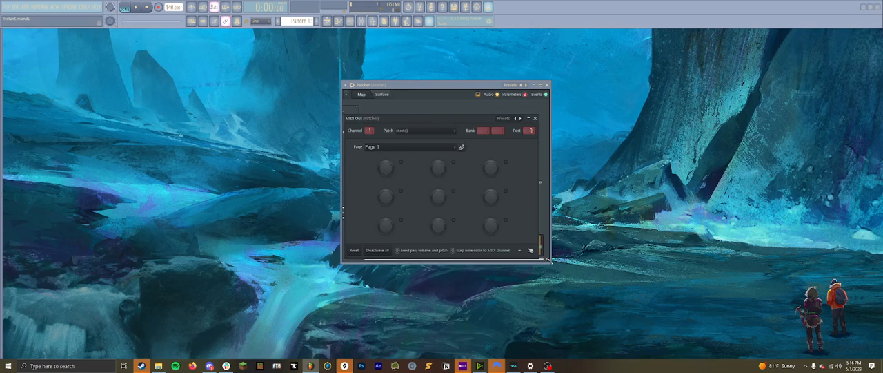
{"action": "left_click_drag", "start_coordinate": [549, 260], "coordinate": [653, 345]}
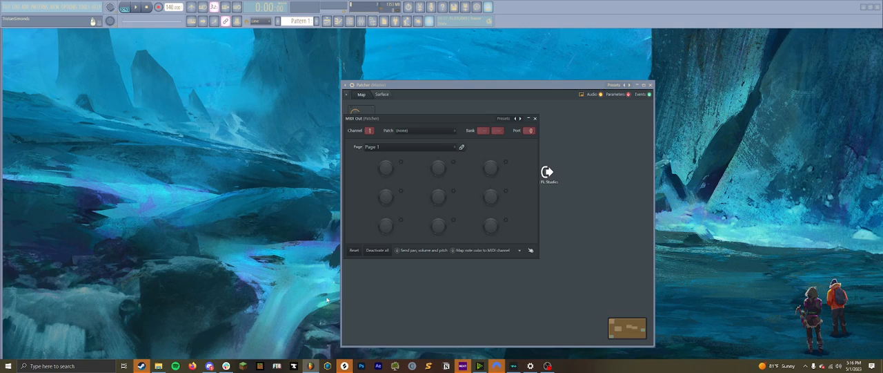
{"action": "left_click_drag", "start_coordinate": [344, 293], "coordinate": [94, 276]}
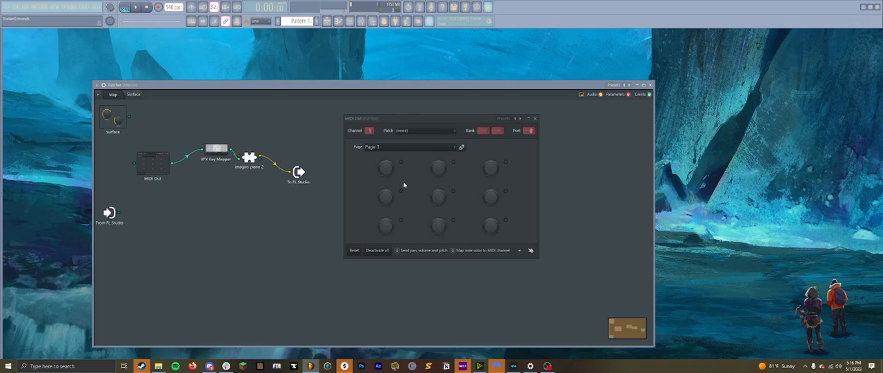
- Configure MIDI Out's first knob as a Note controller with a note range of 40 to 100
{"action": "right_click", "coordinate": [390, 169]}
{"action": "left_click", "coordinate": [402, 179]}
{"action": "left_click", "coordinate": [458, 193]}
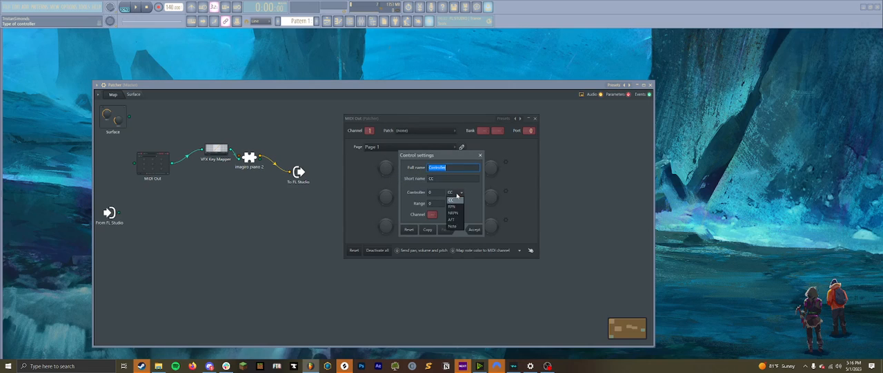
{"action": "left_click", "coordinate": [452, 226]}
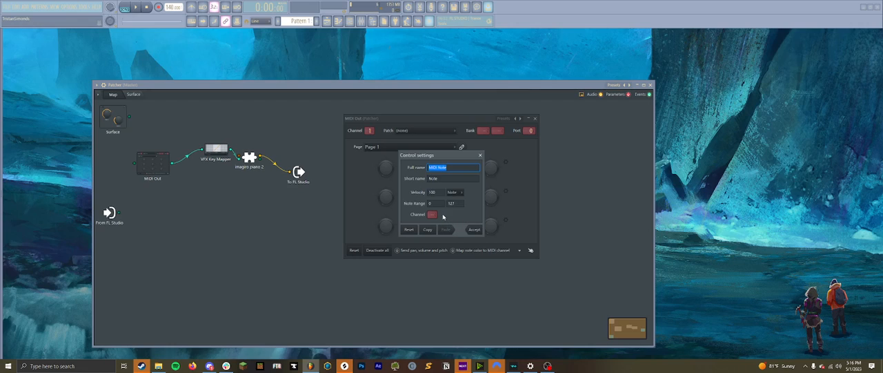
{"action": "left_click", "coordinate": [431, 203]}
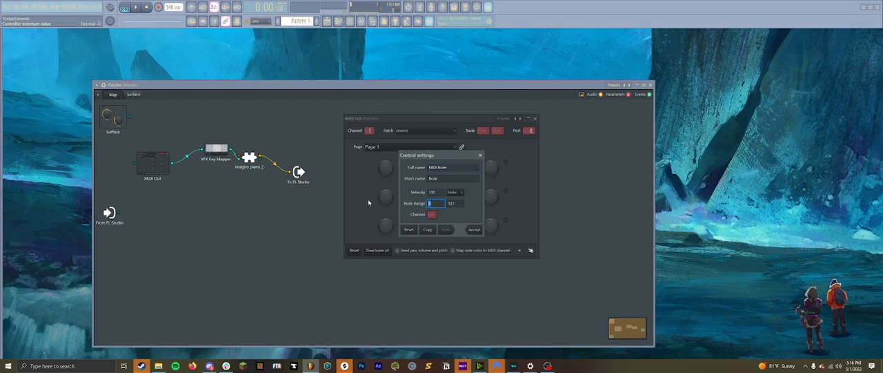
{"action": "type", "text": "20"}
{"action": "key", "text": "Tab"}
{"action": "type", "text": "100"}
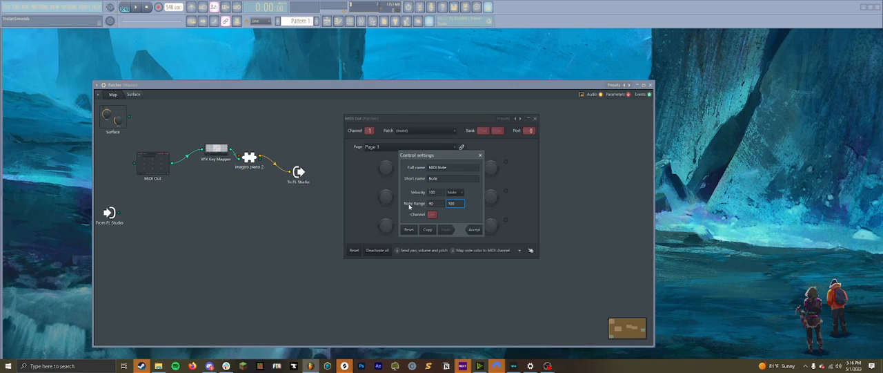
{"action": "left_click", "coordinate": [474, 229]}
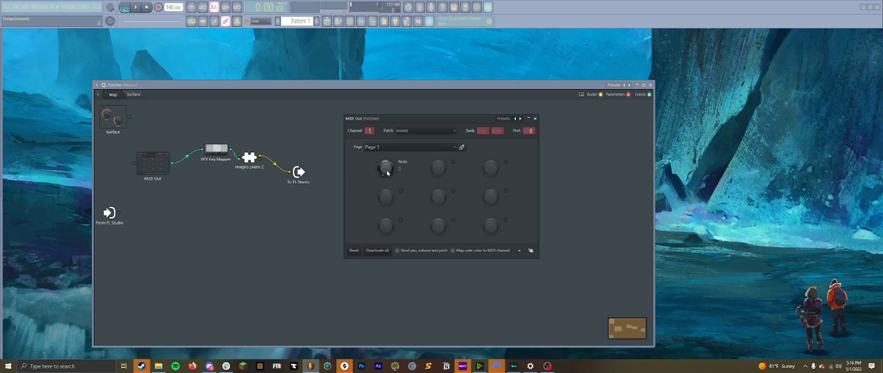
- Turn the Note knob up and back down to its lowest note, and activate the control
{"action": "left_click_drag", "start_coordinate": [387, 173], "coordinate": [387, 131]}
{"action": "left_click_drag", "start_coordinate": [386, 169], "coordinate": [387, 194]}
{"action": "right_click", "coordinate": [389, 170]}
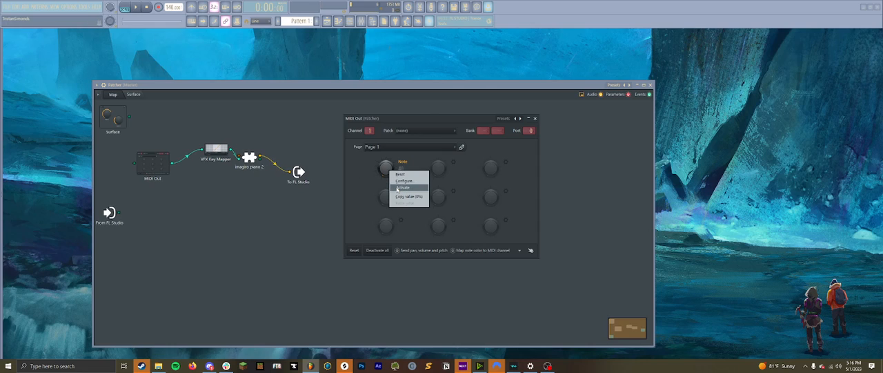
{"action": "left_click", "coordinate": [398, 189]}
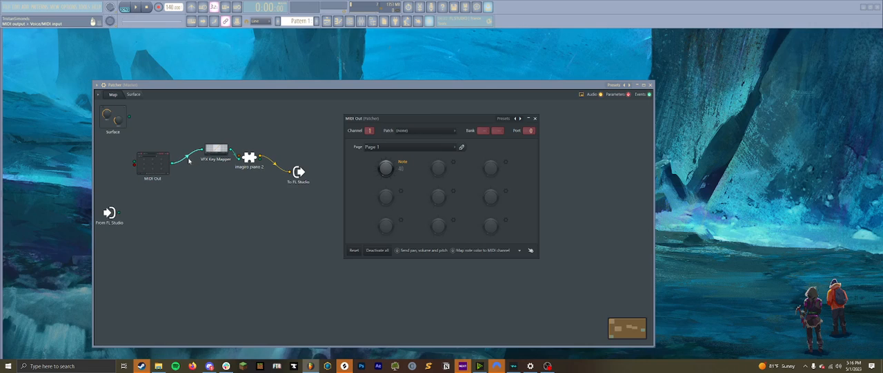
- Add the Fruity Peak Controller effect to the map and place it above the MIDI Out module
{"action": "right_click", "coordinate": [251, 138]}
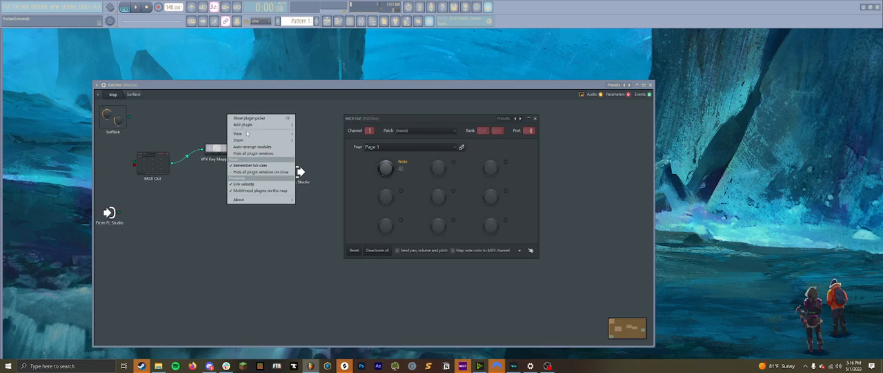
{"action": "mouse_move", "coordinate": [251, 127]}
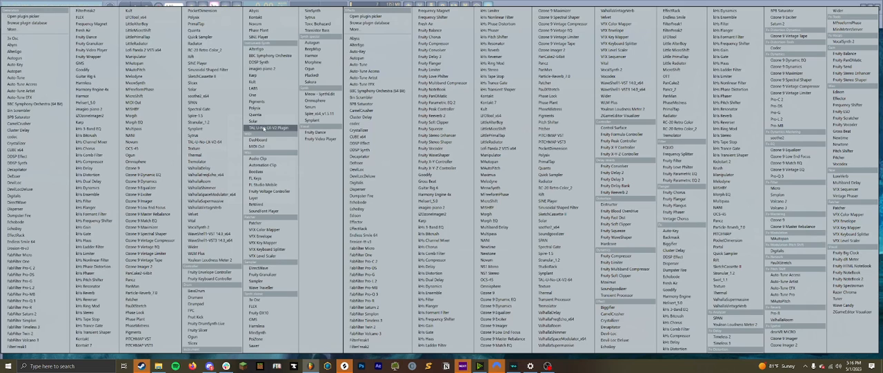
{"action": "left_click", "coordinate": [373, 29]}
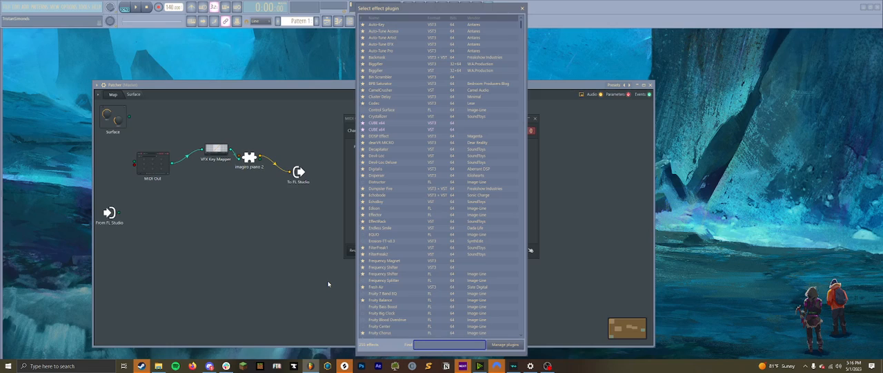
{"action": "type", "text": "peak c"}
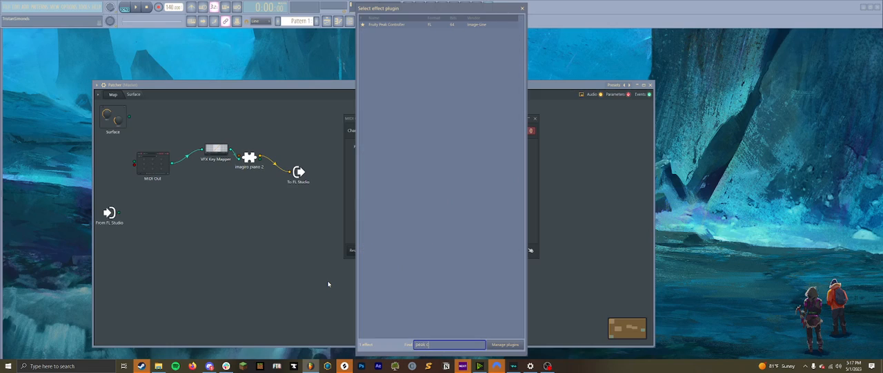
{"action": "double_click", "coordinate": [373, 24]}
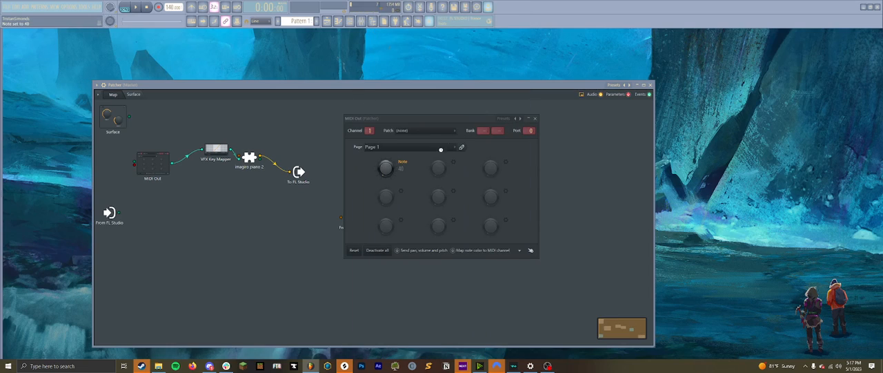
{"action": "left_click_drag", "start_coordinate": [475, 127], "coordinate": [537, 141]}
{"action": "left_click_drag", "start_coordinate": [367, 216], "coordinate": [170, 109]}
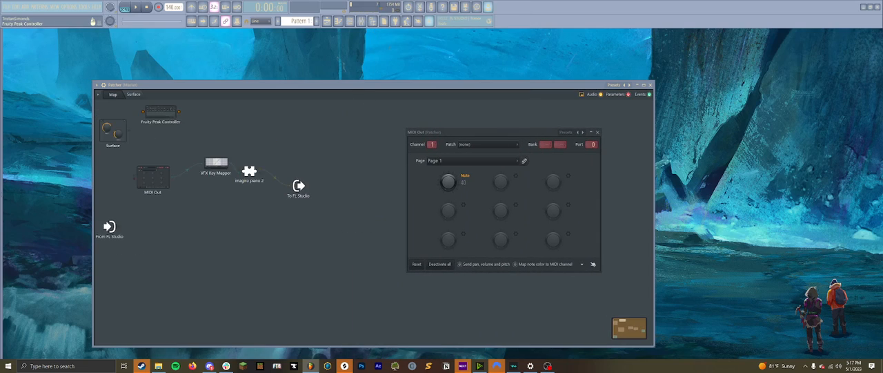
- Rearrange the MIDI Out, VFX Key Mapper, imagiro piano 2 and To FL Studio modules to space out the signal chain
{"action": "left_click_drag", "start_coordinate": [153, 178], "coordinate": [179, 191]}
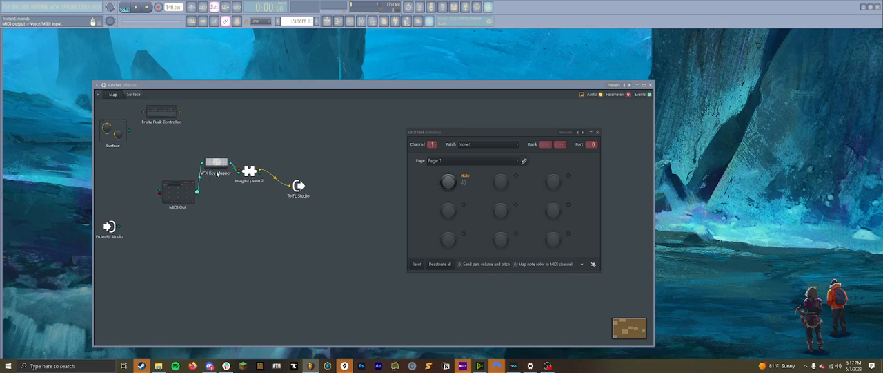
{"action": "left_click_drag", "start_coordinate": [216, 163], "coordinate": [254, 136]}
{"action": "left_click_drag", "start_coordinate": [249, 171], "coordinate": [300, 146]}
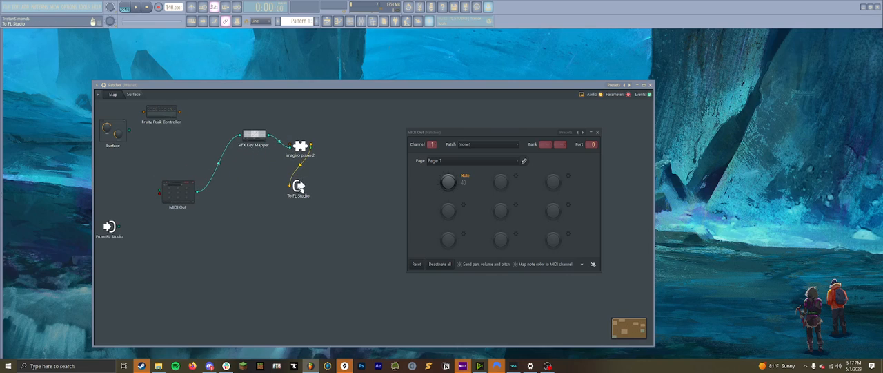
{"action": "left_click_drag", "start_coordinate": [298, 185], "coordinate": [348, 170]}
{"action": "left_click_drag", "start_coordinate": [178, 187], "coordinate": [207, 172]}
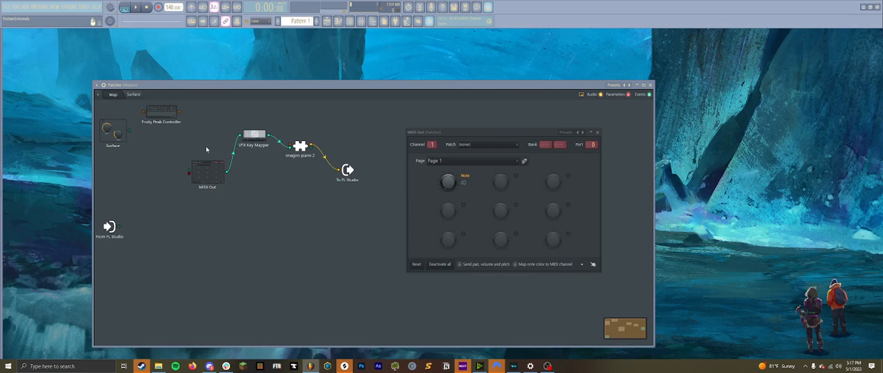
- Enable the Fruity Peak Controller's Peak+LFO output and connect it to MIDI Out's note parameter input
{"action": "right_click", "coordinate": [169, 115]}
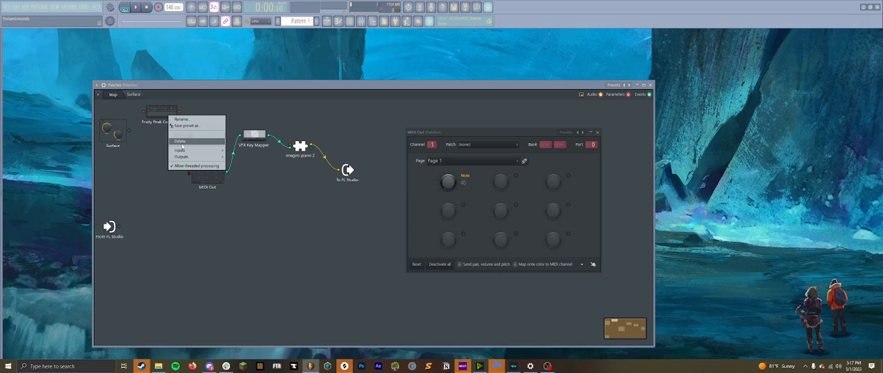
{"action": "mouse_move", "coordinate": [200, 151]}
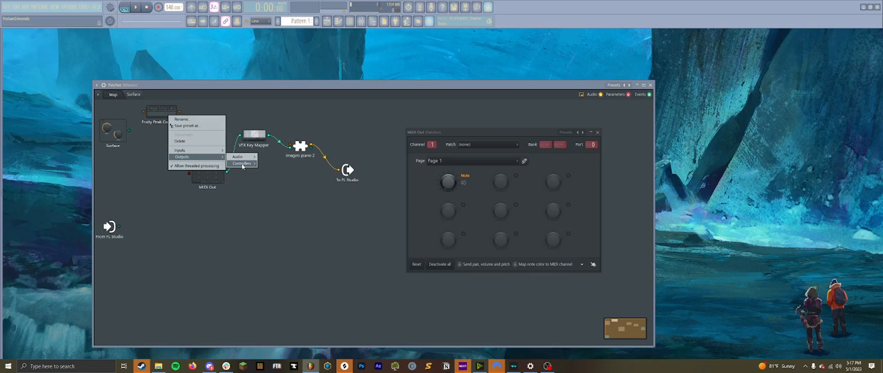
{"action": "left_click", "coordinate": [280, 184]}
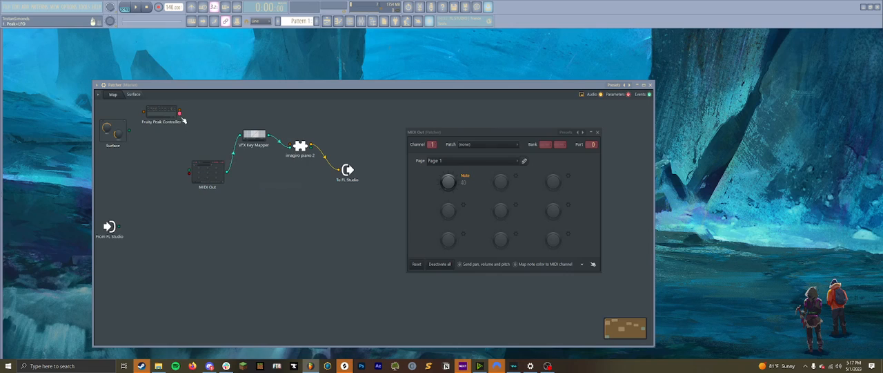
{"action": "left_click_drag", "start_coordinate": [185, 122], "coordinate": [189, 172]}
- Load the Randomness preset in the Fruity Peak Controller and raise its LFO speed
{"action": "double_click", "coordinate": [156, 116]}
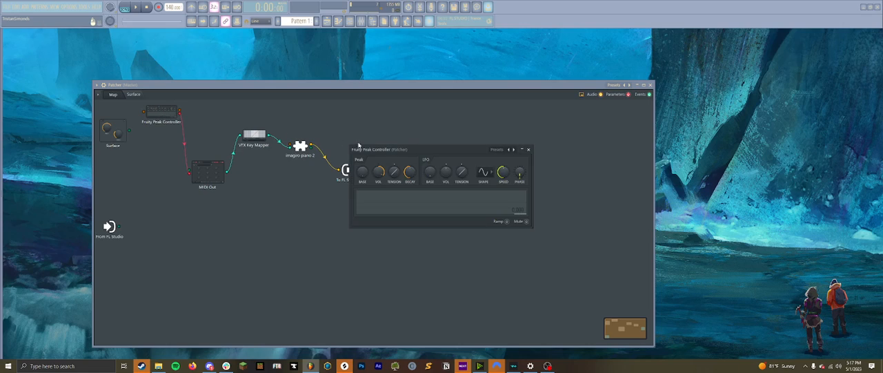
{"action": "left_click", "coordinate": [500, 150]}
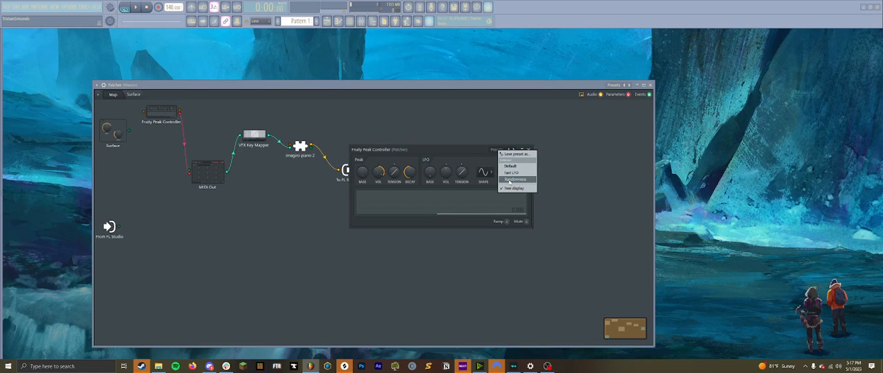
{"action": "left_click", "coordinate": [509, 181]}
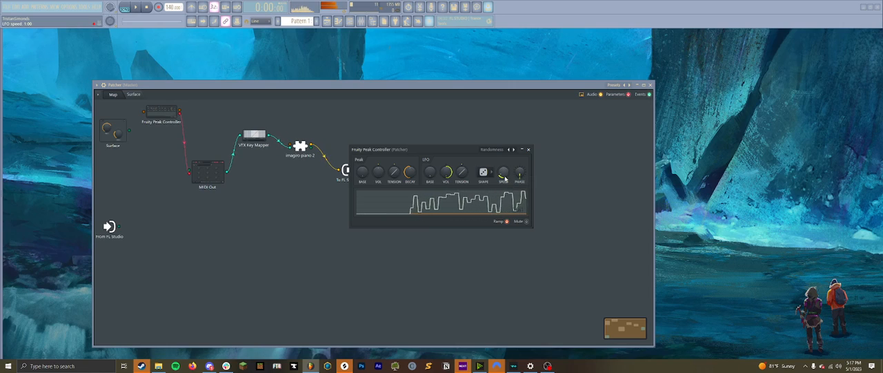
{"action": "left_click_drag", "start_coordinate": [505, 176], "coordinate": [506, 149]}
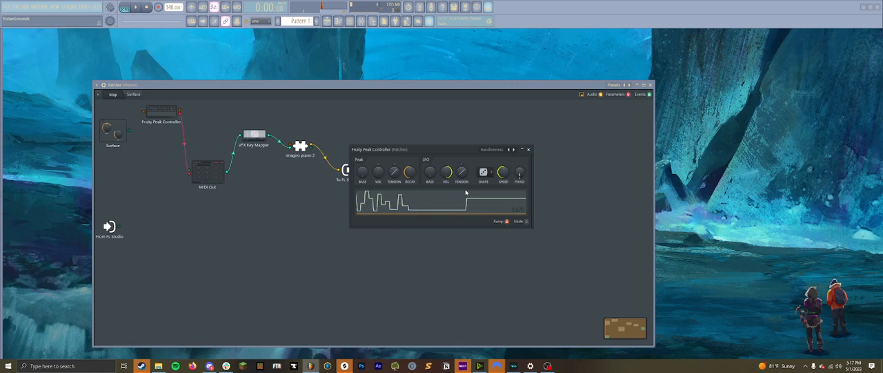
{"action": "left_click", "coordinate": [528, 149]}
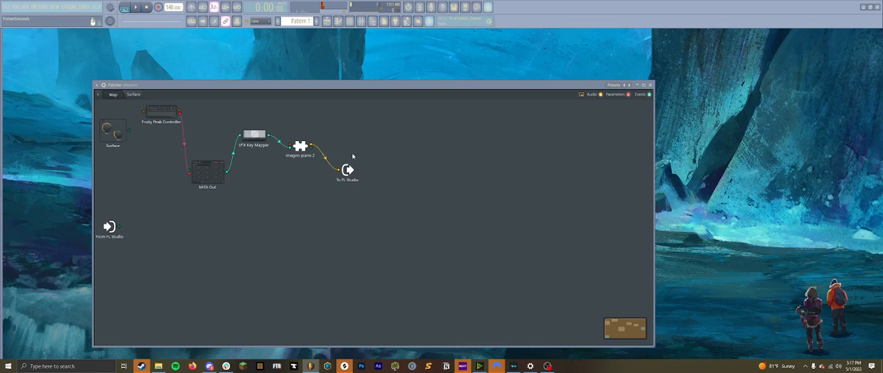
- Load the Major preset from the Scales category in the VFX Key Mapper
{"action": "left_click", "coordinate": [259, 138]}
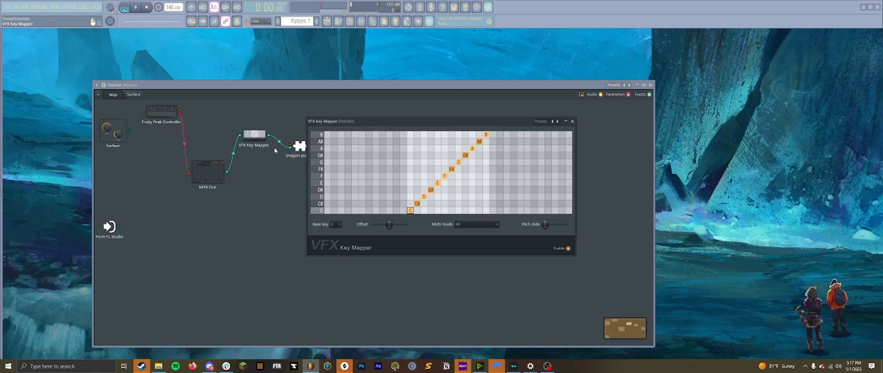
{"action": "left_click", "coordinate": [540, 120]}
{"action": "mouse_move", "coordinate": [548, 150]}
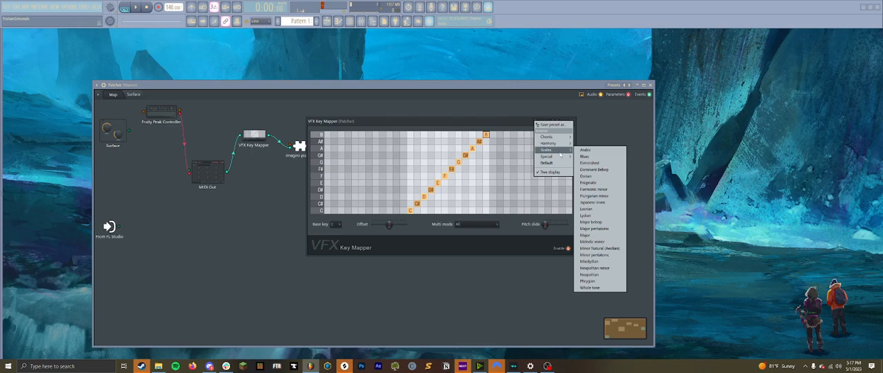
{"action": "left_click", "coordinate": [598, 235]}
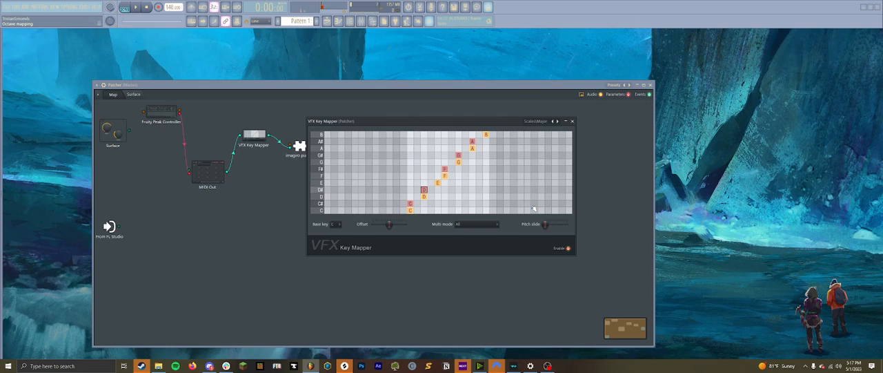
{"action": "left_click", "coordinate": [572, 120]}
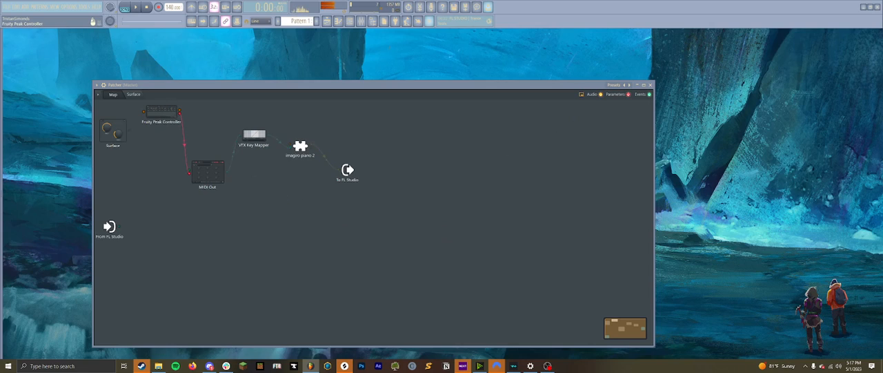
- Add a second Fruity Peak Controller effect to the map
{"action": "right_click", "coordinate": [305, 239]}
{"action": "mouse_move", "coordinate": [331, 250]}
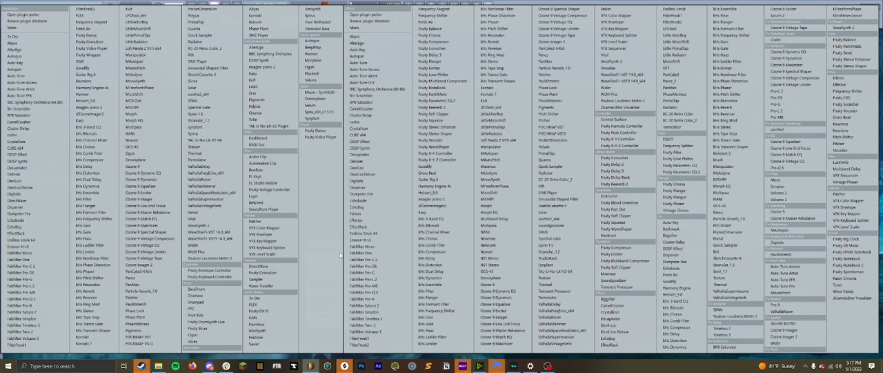
{"action": "left_click", "coordinate": [380, 27]}
{"action": "type", "text": "fru"}
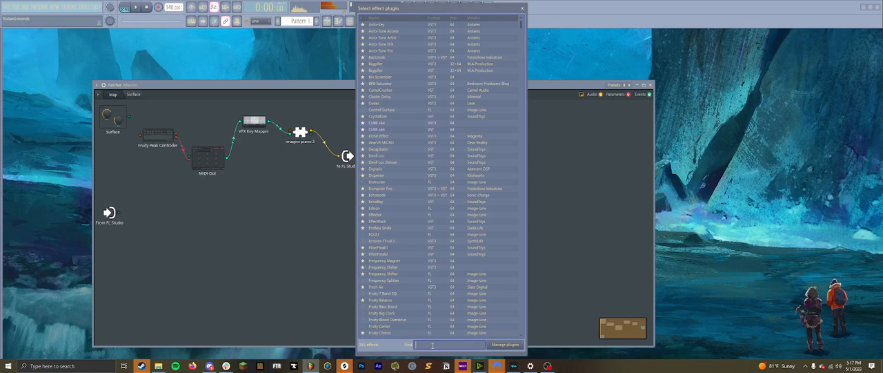
{"action": "type", "text": "ity pea"}
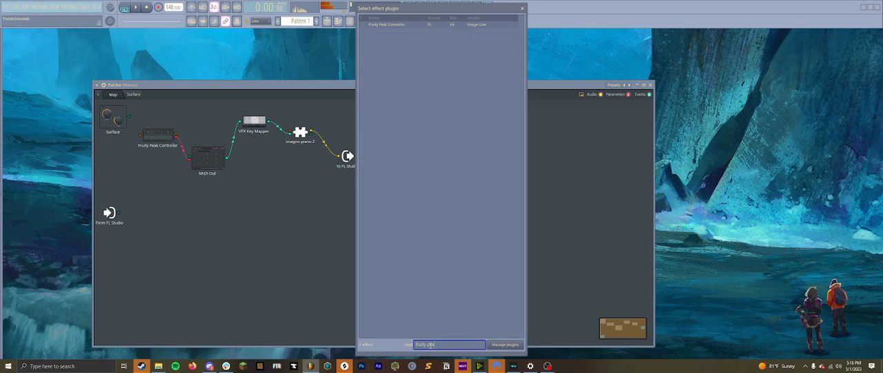
{"action": "double_click", "coordinate": [386, 24]}
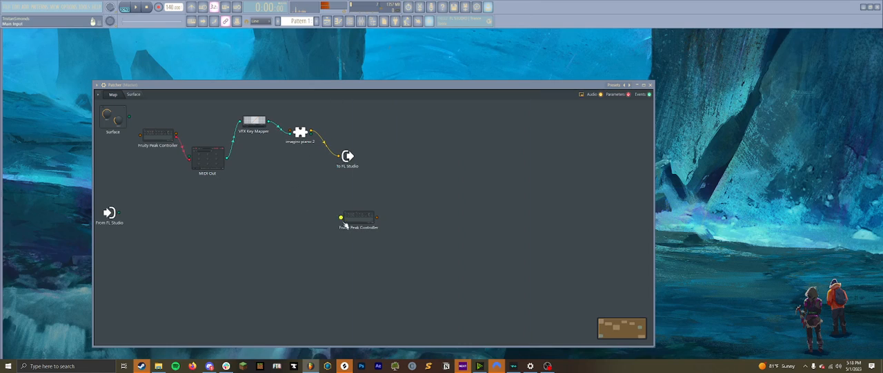
- Enable the Peak+LFO output on the new Peak Controller and the LFO speed parameter input on the original one
{"action": "right_click", "coordinate": [174, 113]}
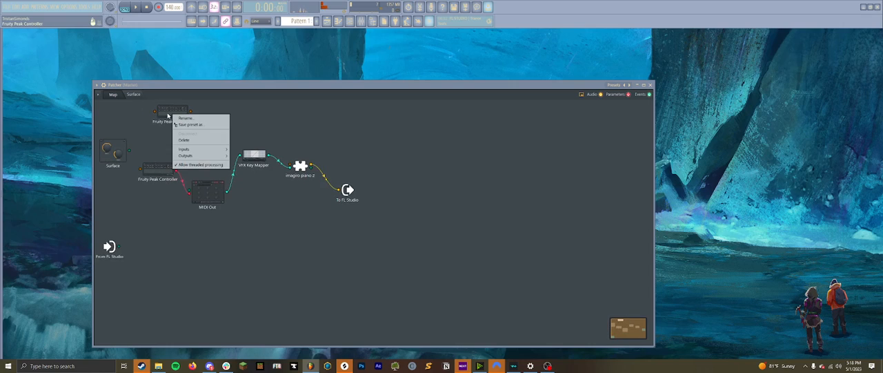
{"action": "mouse_move", "coordinate": [207, 155]}
{"action": "mouse_move", "coordinate": [249, 159]}
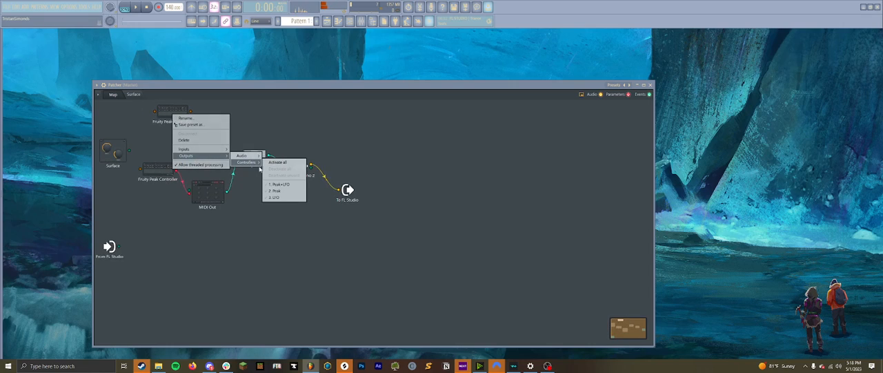
{"action": "left_click", "coordinate": [284, 185]}
{"action": "left_click", "coordinate": [166, 169]}
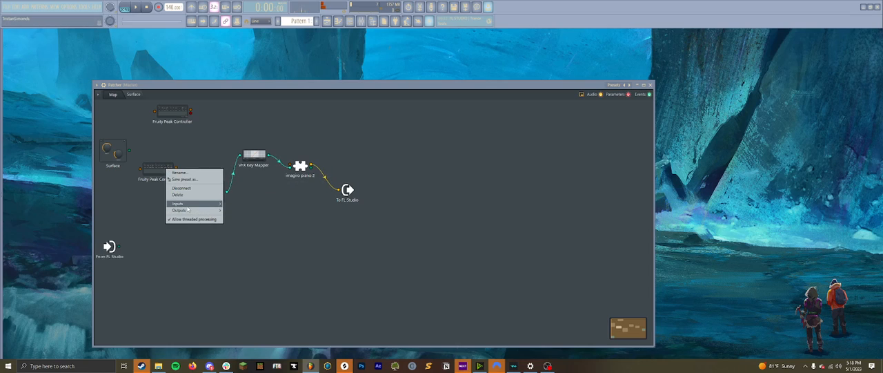
{"action": "mouse_move", "coordinate": [205, 205]}
{"action": "mouse_move", "coordinate": [247, 212]}
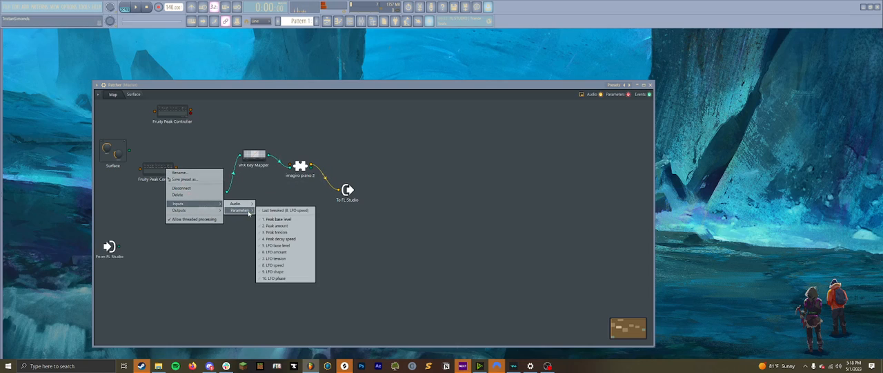
{"action": "left_click", "coordinate": [286, 267]}
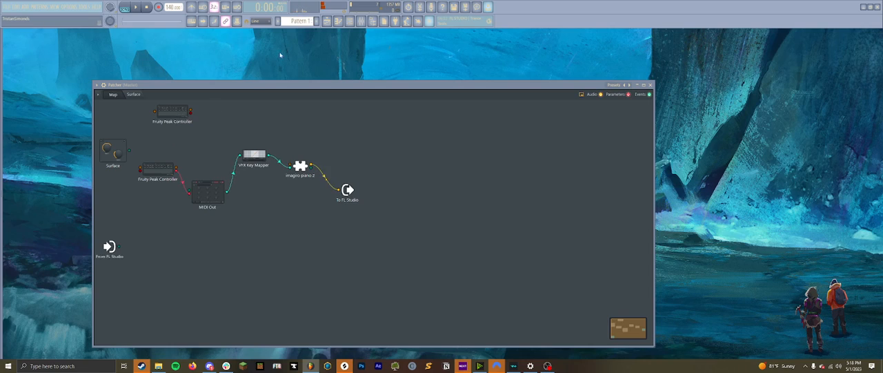
- Load the Randomness preset in the new Peak Controller and raise its LFO speed and LFO base level
{"action": "left_click", "coordinate": [191, 116]}
{"action": "left_click", "coordinate": [497, 149]}
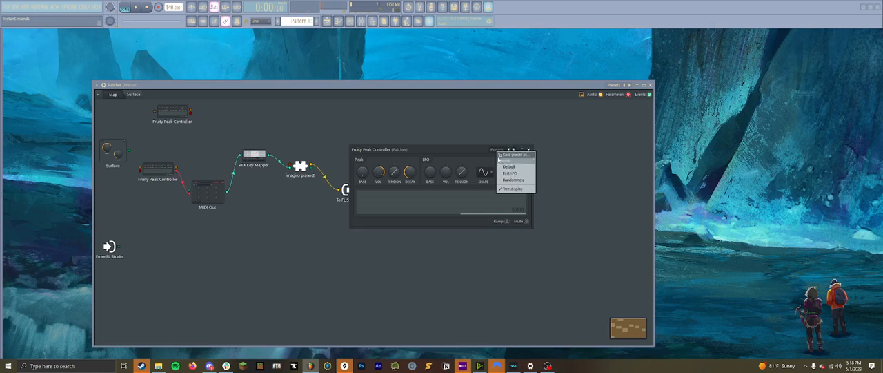
{"action": "left_click", "coordinate": [514, 180]}
{"action": "left_click_drag", "start_coordinate": [503, 172], "coordinate": [503, 150]}
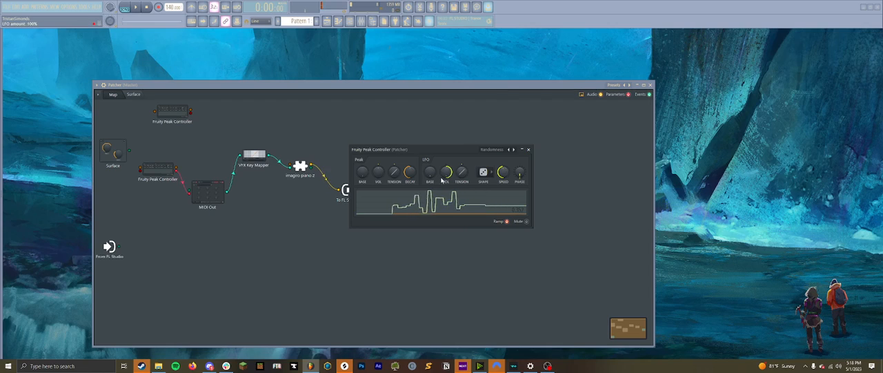
{"action": "left_click_drag", "start_coordinate": [430, 173], "coordinate": [429, 155]}
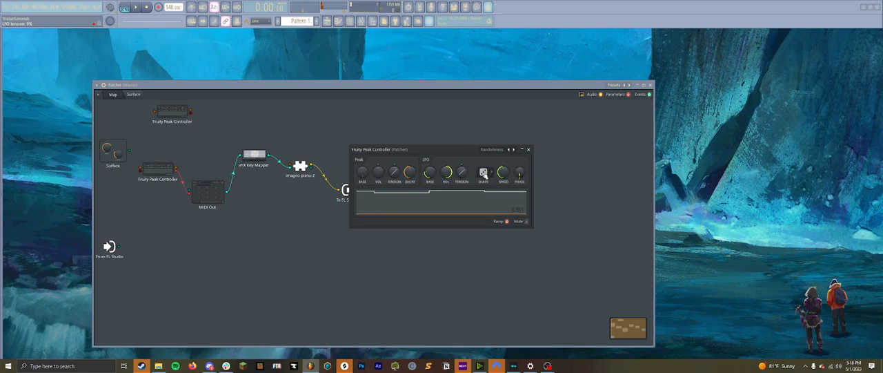
{"action": "left_click", "coordinate": [528, 149]}
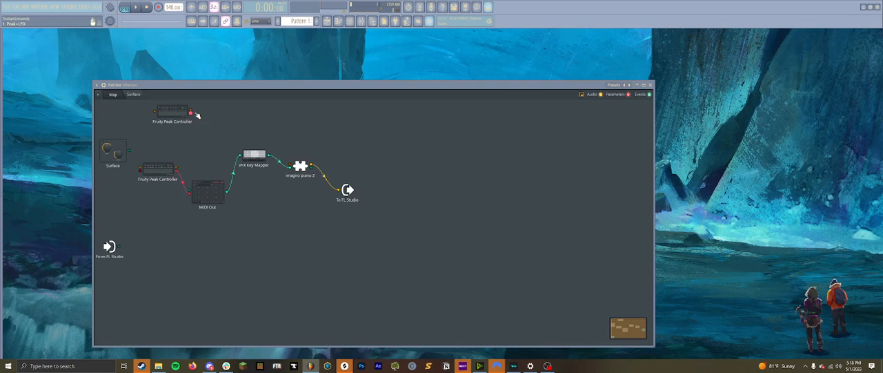
- Connect the new Peak Controller's Peak+LFO output to the original controller's LFO speed input and check how its Speed knob responds
{"action": "left_click_drag", "start_coordinate": [192, 112], "coordinate": [140, 170]}
{"action": "left_click", "coordinate": [164, 168]}
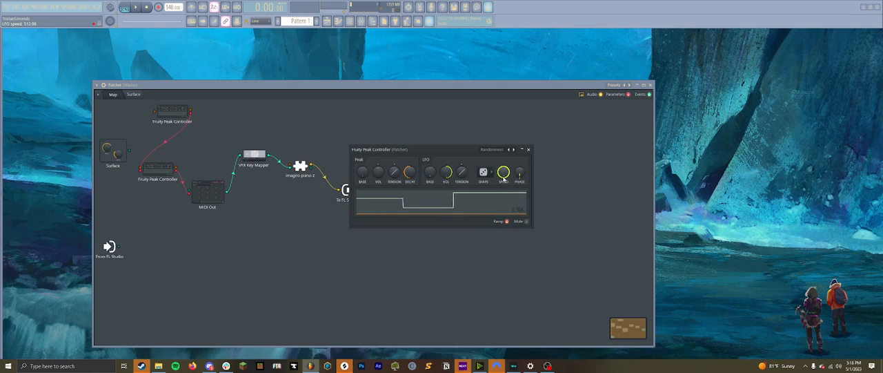
{"action": "scroll", "coordinate": [505, 178], "scroll_direction": "down", "scroll_amount": 5}
{"action": "scroll", "coordinate": [504, 178], "scroll_direction": "up", "scroll_amount": 3}
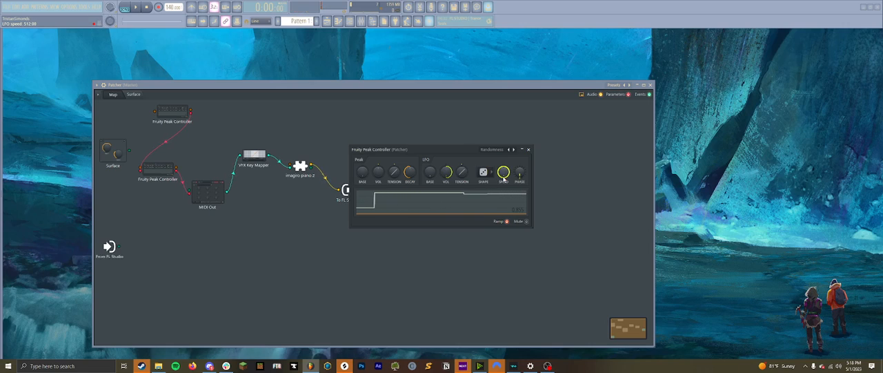
{"action": "scroll", "coordinate": [504, 179], "scroll_direction": "up", "scroll_amount": 3}
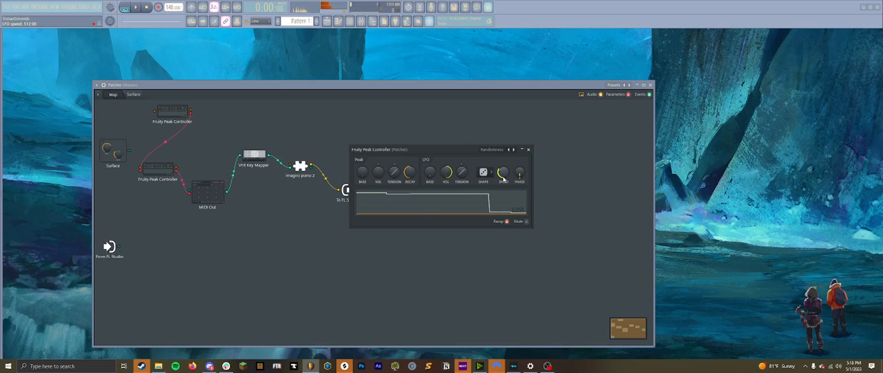
{"action": "left_click", "coordinate": [528, 149]}
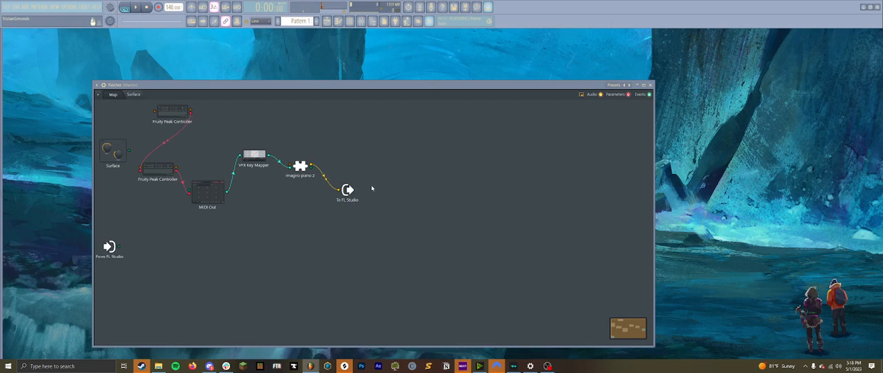
- Add the Cluster Delay and Portal effects to the map near the To FL Studio module
{"action": "right_click", "coordinate": [404, 207]}
{"action": "mouse_move", "coordinate": [418, 216]}
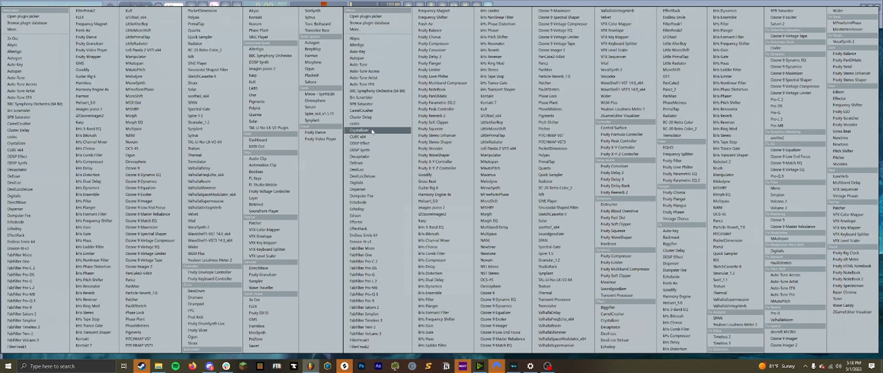
{"action": "left_click", "coordinate": [375, 118]}
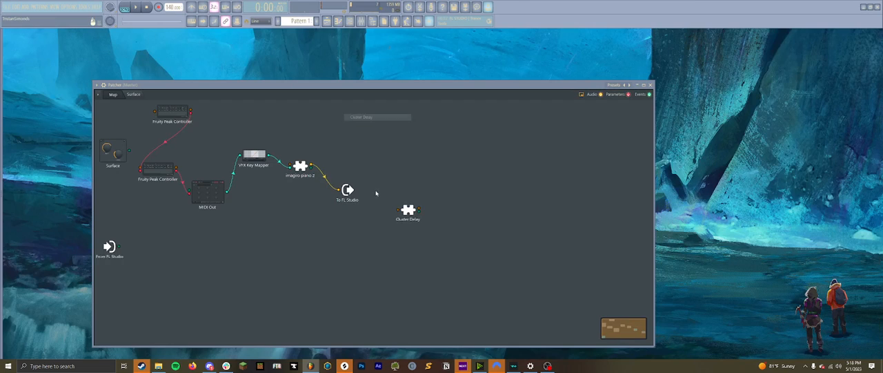
{"action": "right_click", "coordinate": [354, 232]}
{"action": "mouse_move", "coordinate": [376, 244]}
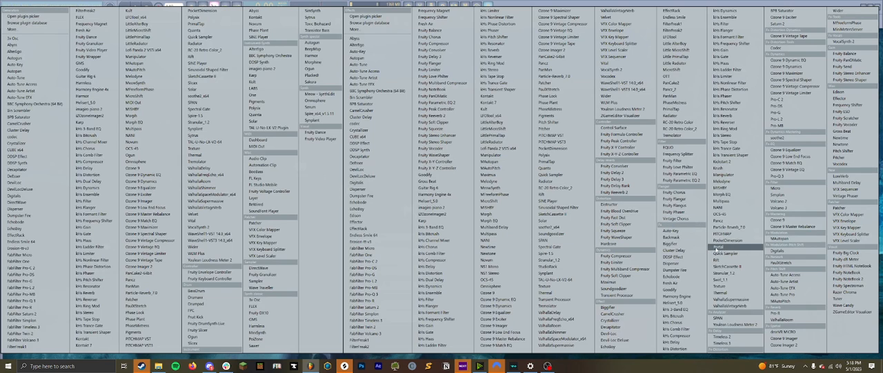
{"action": "left_click", "coordinate": [720, 247]}
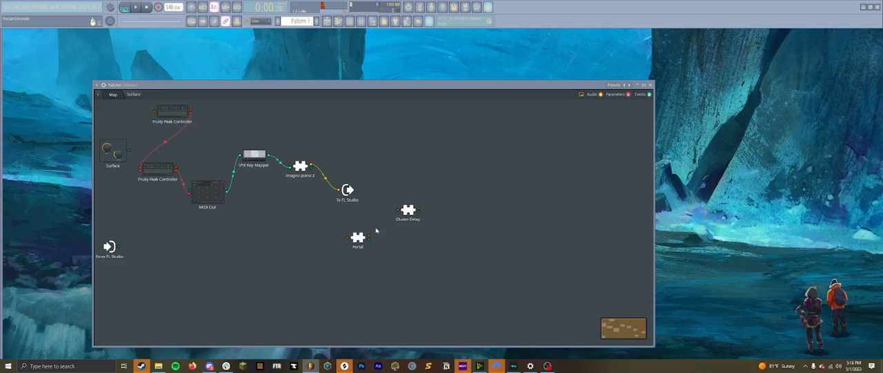
- Route imagiro piano 2's audio in parallel through Cluster Delay and Portal into To FL Studio
{"action": "left_click_drag", "start_coordinate": [339, 189], "coordinate": [349, 237]}
{"action": "left_click_drag", "start_coordinate": [312, 164], "coordinate": [339, 190]}
{"action": "left_click_drag", "start_coordinate": [369, 236], "coordinate": [340, 191]}
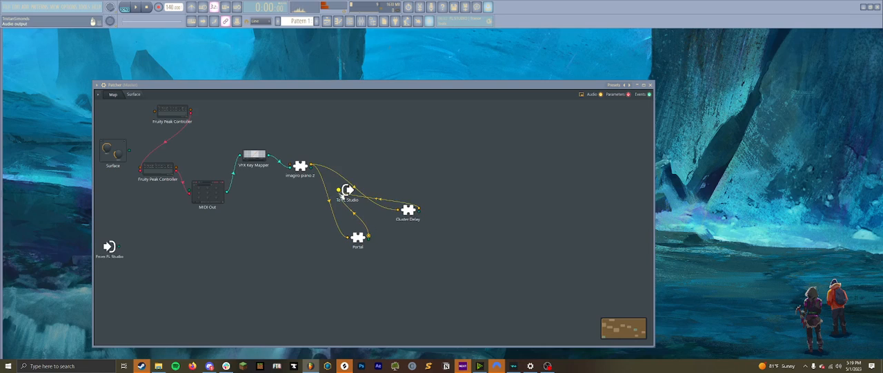
- Arrange Cluster Delay above Portal after the piano, and move To FL Studio to the end of the chain
{"action": "left_click_drag", "start_coordinate": [408, 210], "coordinate": [349, 157]}
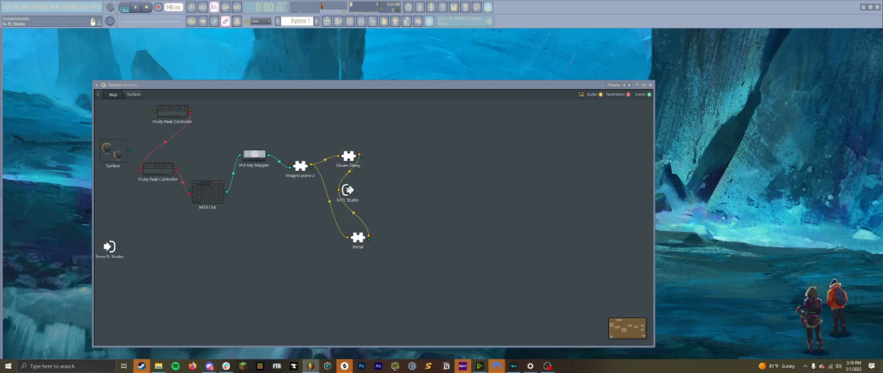
{"action": "left_click_drag", "start_coordinate": [347, 189], "coordinate": [423, 193]}
{"action": "left_click_drag", "start_coordinate": [357, 238], "coordinate": [352, 199]}
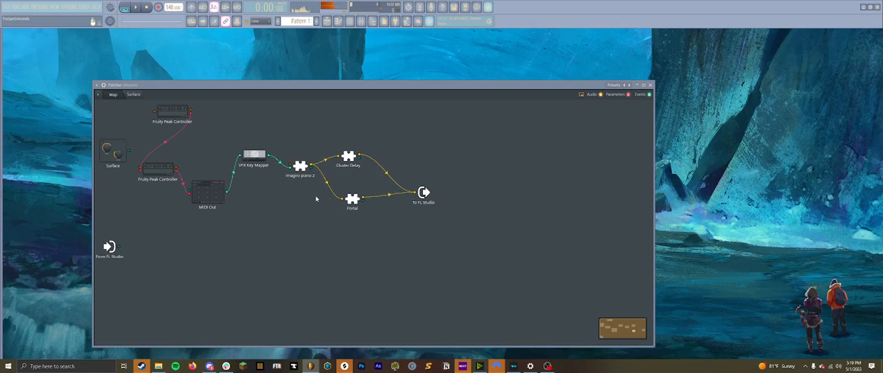
- Browse Portal's Guitar & Keys presets and return to the patch map
{"action": "double_click", "coordinate": [354, 198]}
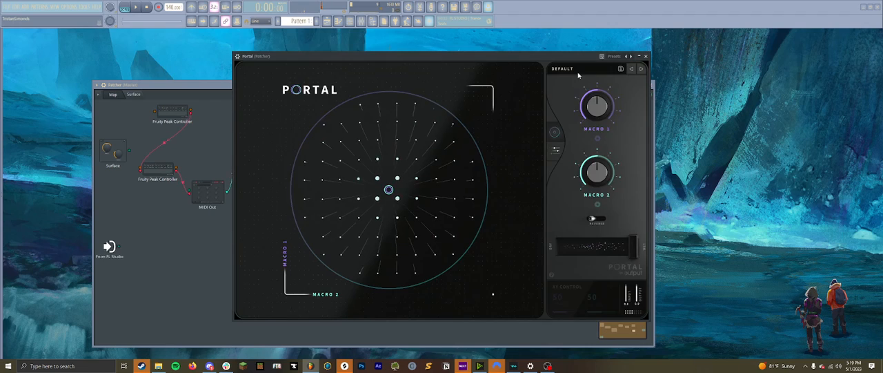
{"action": "left_click", "coordinate": [579, 72]}
{"action": "left_click", "coordinate": [309, 236]}
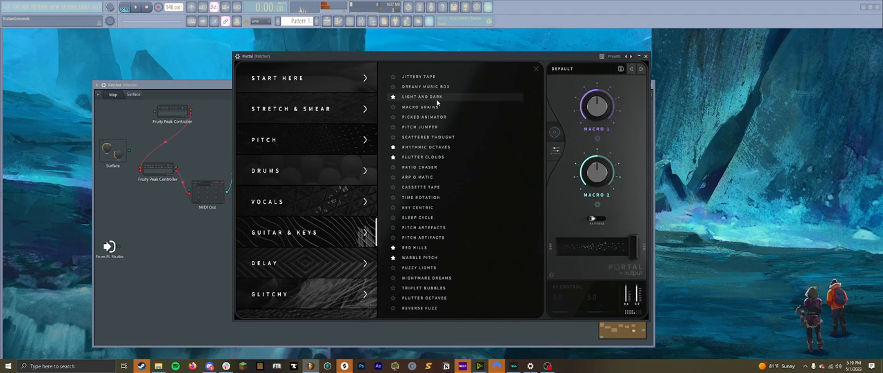
{"action": "left_click", "coordinate": [646, 56]}
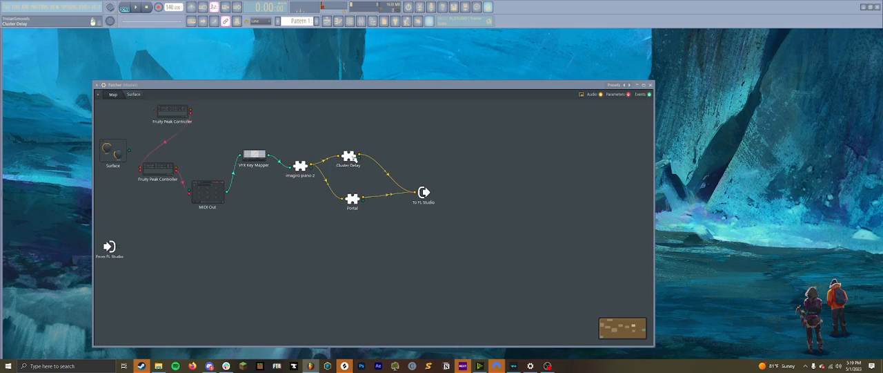
- Randomize the Cluster Delay preset repeatedly until Bubble Void is loaded
{"action": "double_click", "coordinate": [352, 161]}
{"action": "left_click", "coordinate": [498, 121]}
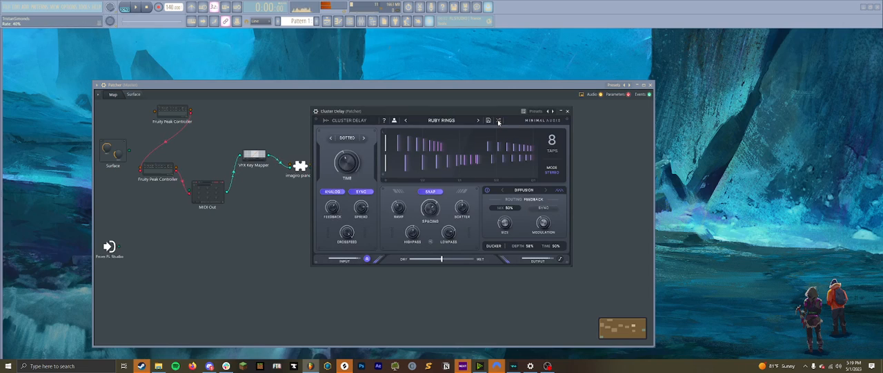
{"action": "left_click", "coordinate": [499, 121]}
{"action": "left_click", "coordinate": [499, 122]}
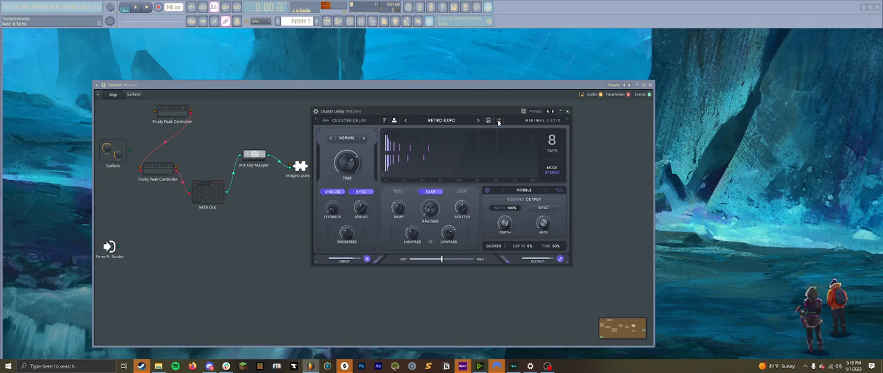
{"action": "left_click", "coordinate": [499, 122]}
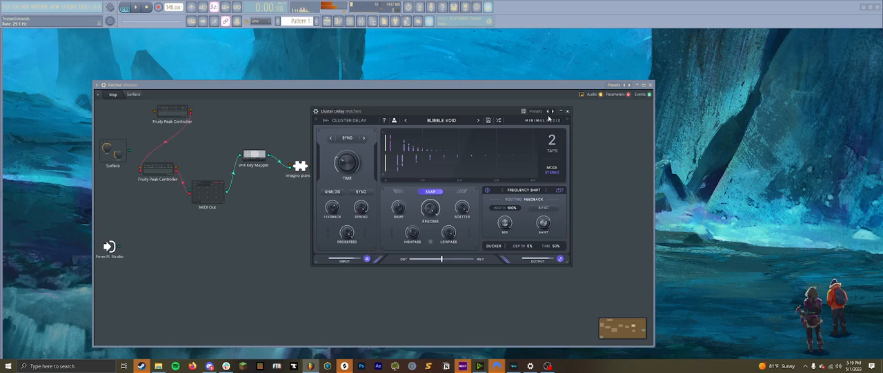
{"action": "left_click", "coordinate": [568, 112]}
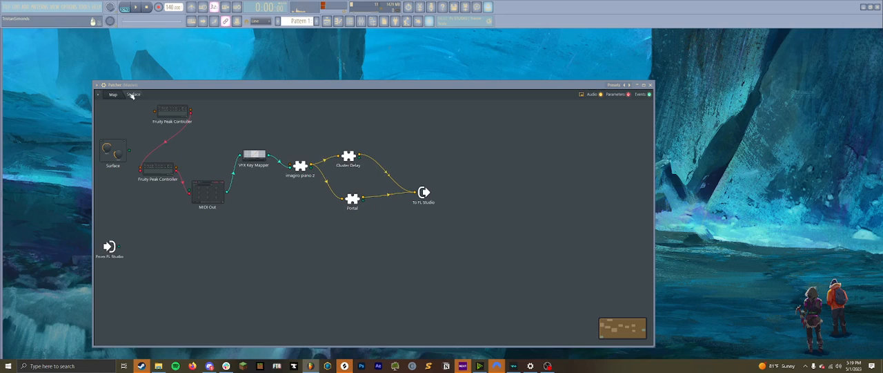
- Load the generative_7 preset into Patcher and move the To FL Studio module closer to the other modules
{"action": "left_click", "coordinate": [98, 94]}
{"action": "mouse_move", "coordinate": [131, 104]}
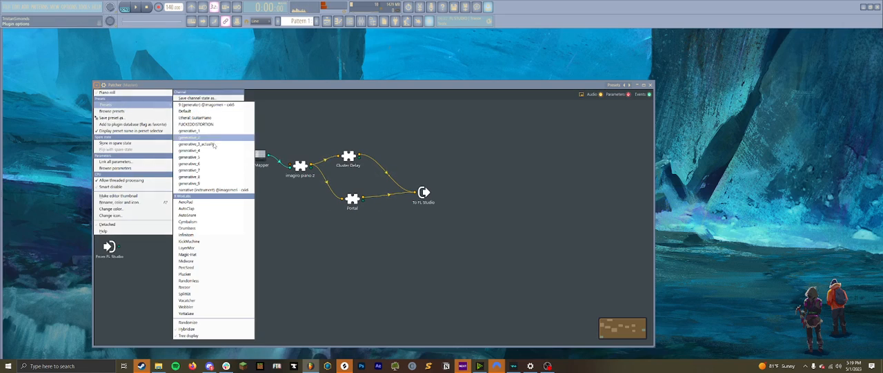
{"action": "left_click", "coordinate": [211, 170]}
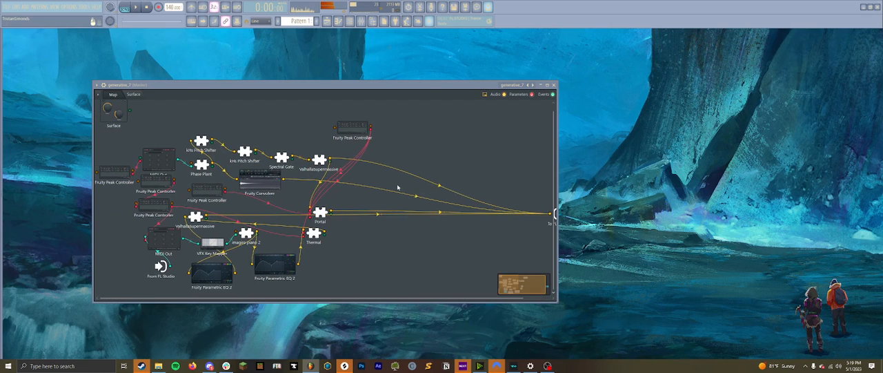
{"action": "left_click_drag", "start_coordinate": [539, 223], "coordinate": [515, 227]}
{"action": "left_click_drag", "start_coordinate": [536, 219], "coordinate": [379, 222]}
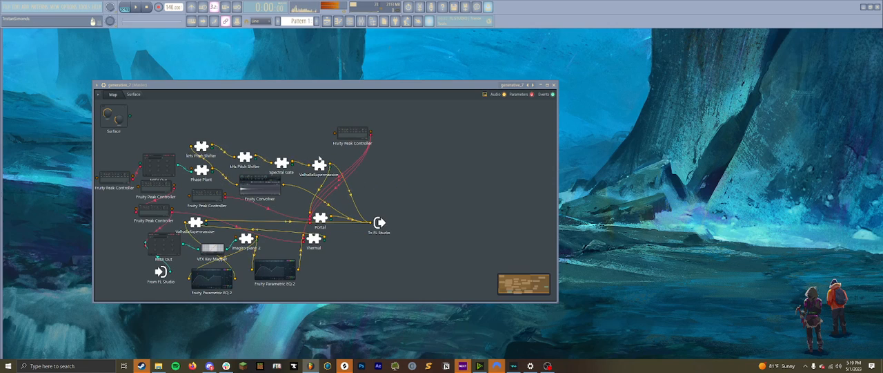
- Inspect Phase Plant's granular setup and shift Fruity Convolver slightly further along its signal chain
{"action": "double_click", "coordinate": [201, 170]}
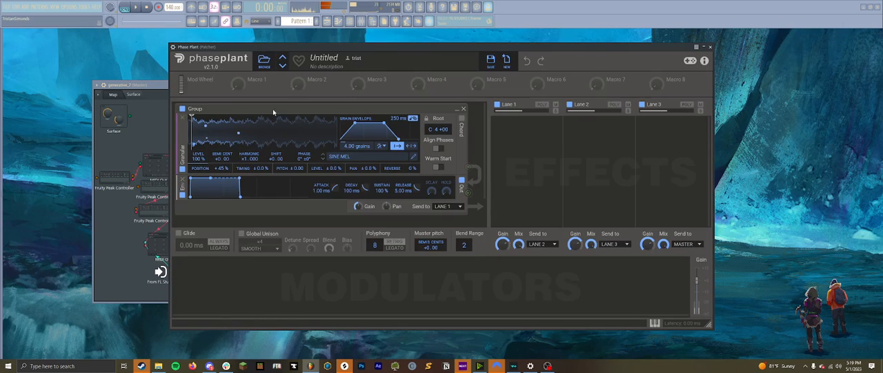
{"action": "left_click", "coordinate": [711, 47]}
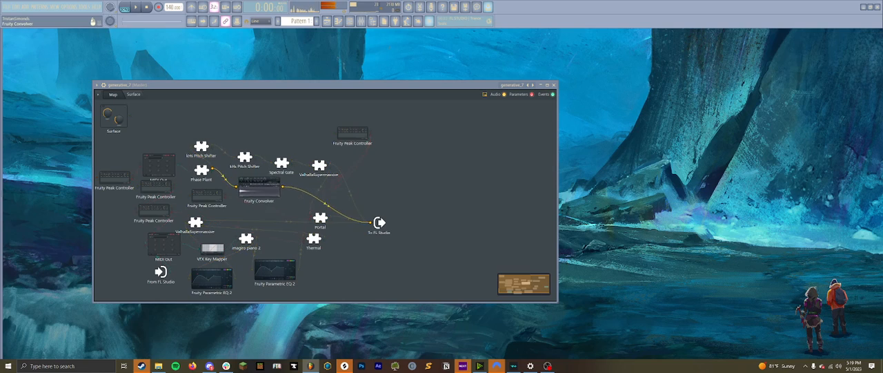
{"action": "left_click", "coordinate": [265, 187]}
{"action": "mouse_move", "coordinate": [265, 186]}
{"action": "left_mouse_down"}
{"action": "mouse_move", "coordinate": [278, 180]}
{"action": "mouse_move", "coordinate": [281, 189]}
{"action": "left_mouse_up"}
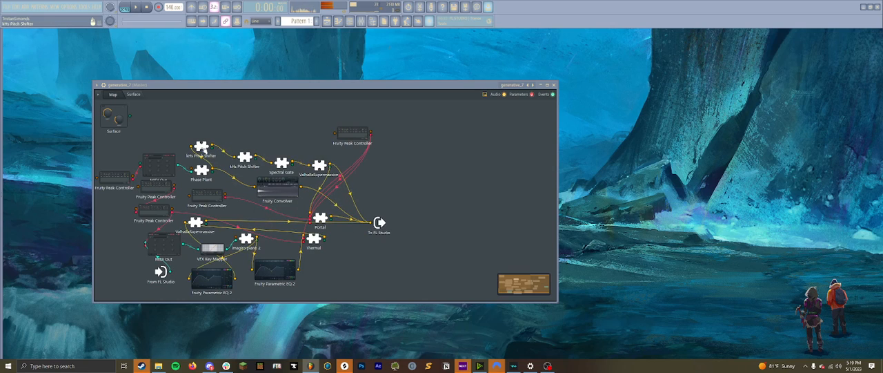
- Inspect the settings of the first kHs Pitch Shifter and the Spectral Gate
{"action": "double_click", "coordinate": [201, 147]}
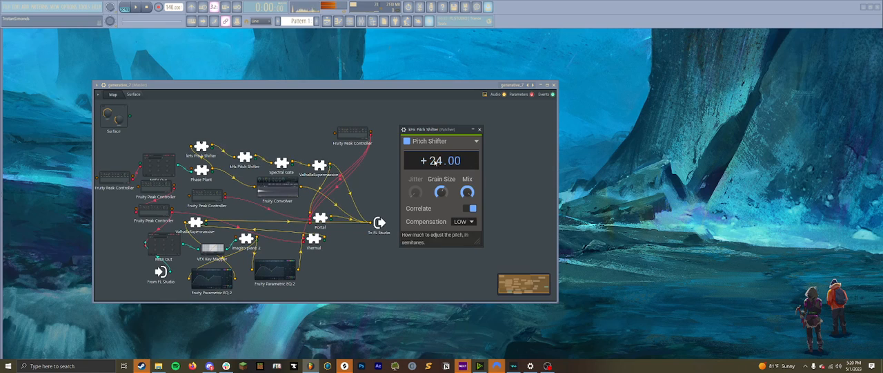
{"action": "left_click", "coordinate": [480, 130]}
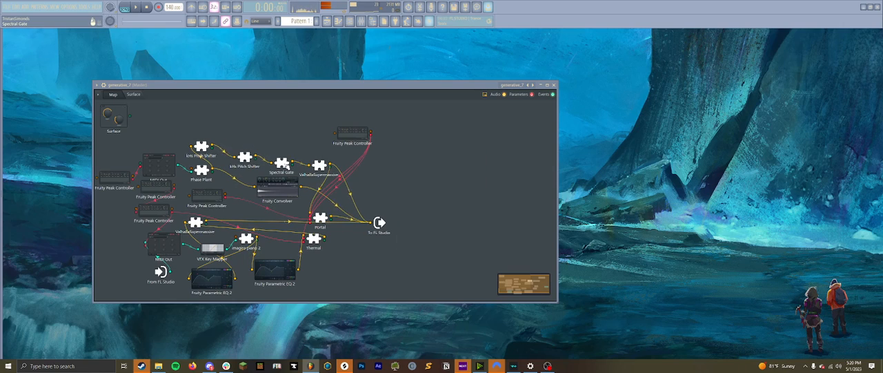
{"action": "double_click", "coordinate": [283, 164]}
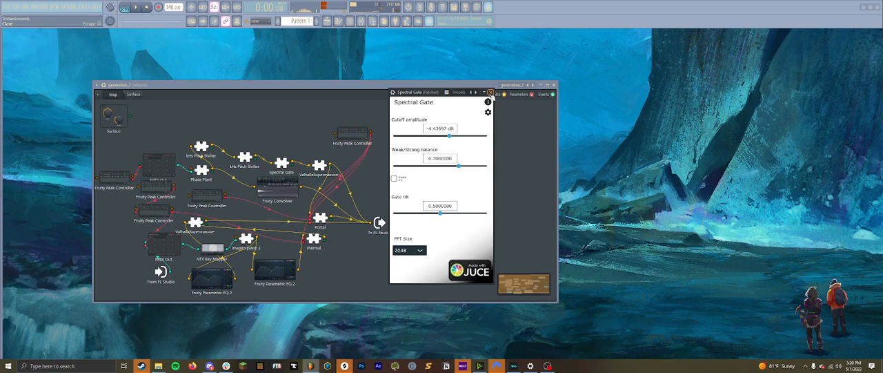
{"action": "left_click", "coordinate": [490, 92]}
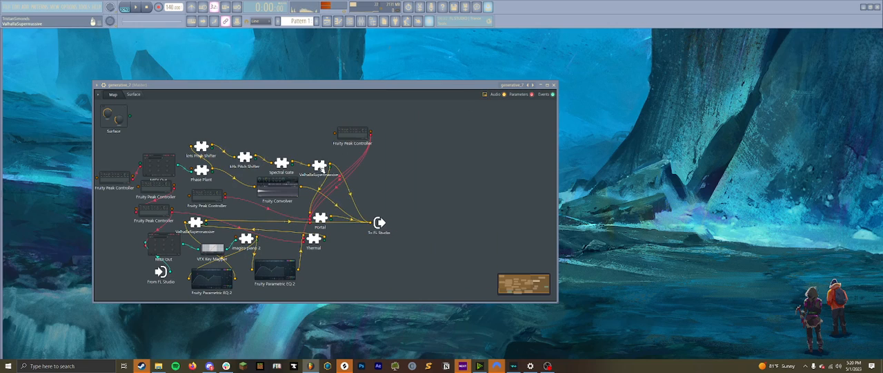
- Tidy the map by repositioning the upper ValhallaSupermassive, To FL Studio, Portal, a Peak Controller and the lower MIDI Out
{"action": "left_click_drag", "start_coordinate": [321, 167], "coordinate": [317, 159]}
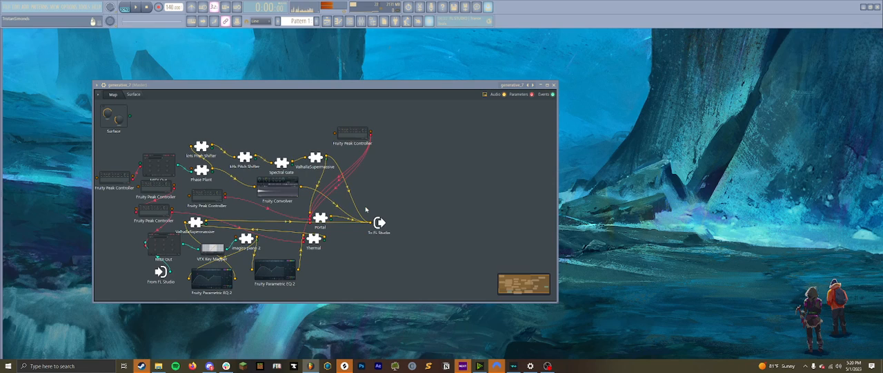
{"action": "left_click_drag", "start_coordinate": [379, 222], "coordinate": [379, 226]}
{"action": "left_click_drag", "start_coordinate": [320, 217], "coordinate": [323, 216]}
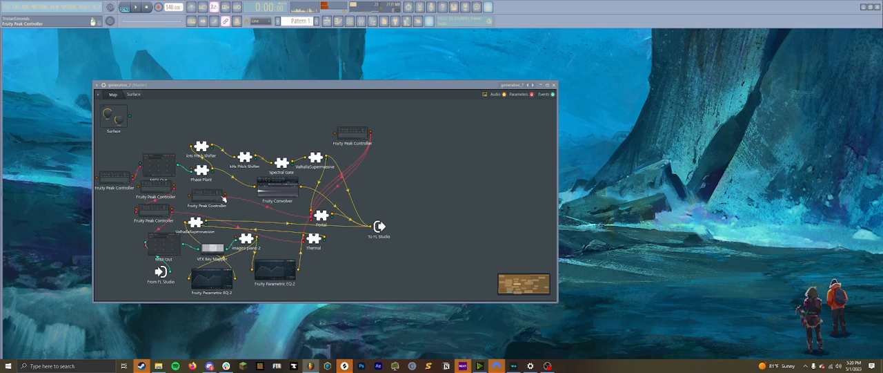
{"action": "mouse_move", "coordinate": [157, 188]}
{"action": "left_mouse_down"}
{"action": "mouse_move", "coordinate": [147, 193]}
{"action": "mouse_move", "coordinate": [153, 188]}
{"action": "left_mouse_up"}
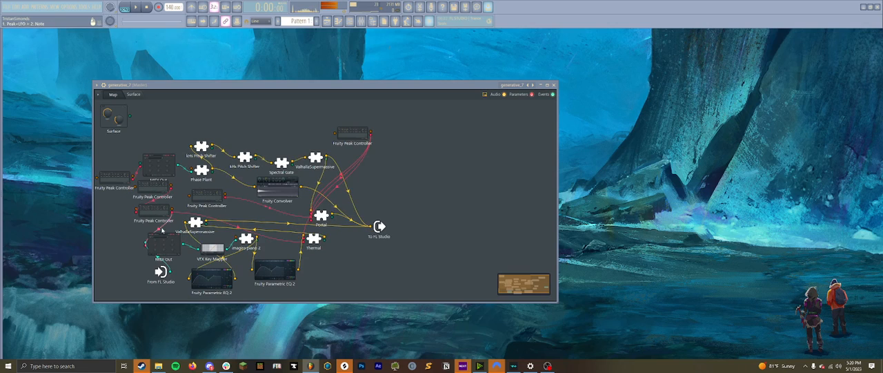
{"action": "left_click_drag", "start_coordinate": [162, 231], "coordinate": [141, 229]}
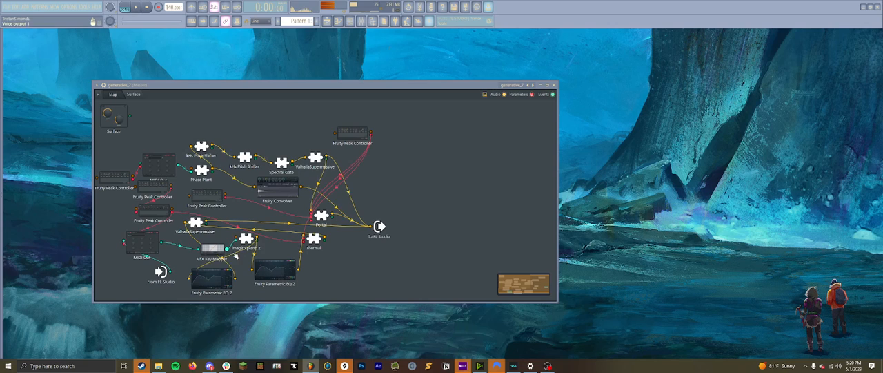
- View the imagiro piano 2 settings and reopen the generative_7 patch from the channel rack
{"action": "double_click", "coordinate": [245, 240]}
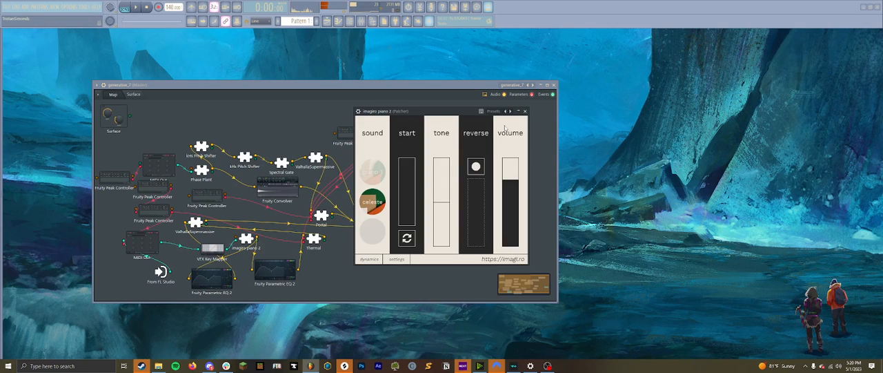
{"action": "left_click", "coordinate": [554, 85]}
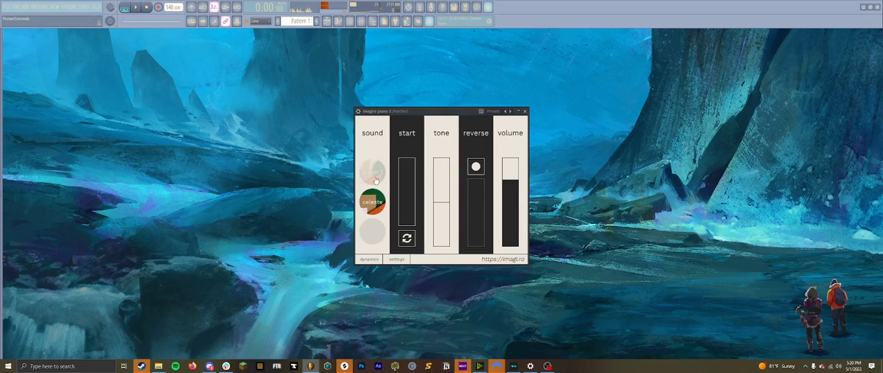
{"action": "left_click", "coordinate": [351, 22]}
{"action": "left_click_drag", "start_coordinate": [454, 113], "coordinate": [453, 169]}
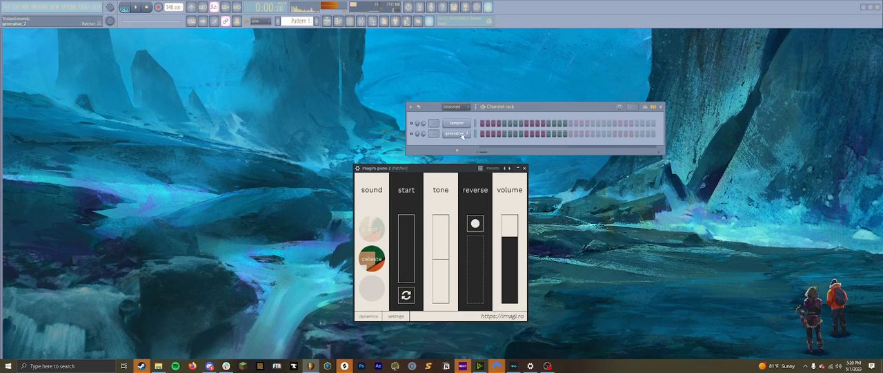
{"action": "left_click", "coordinate": [460, 134]}
{"action": "left_click", "coordinate": [524, 169]}
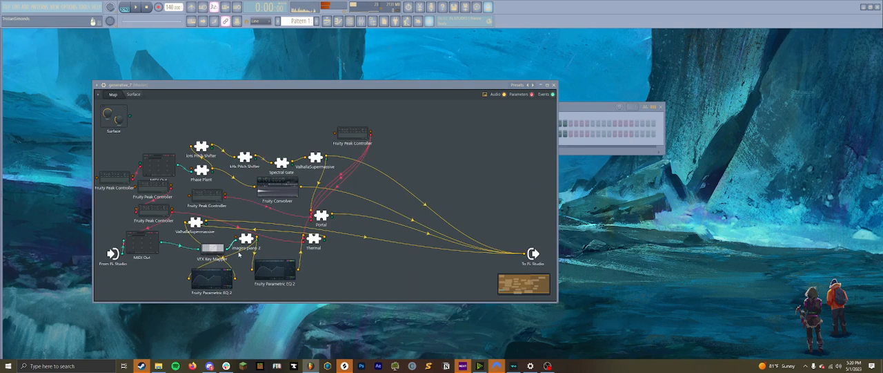
- Inspect the low-pass and high-pass curves in Fruity Parametric EQ 2 after the piano
{"action": "left_click_drag", "start_coordinate": [220, 283], "coordinate": [217, 281]}
{"action": "double_click", "coordinate": [217, 281]}
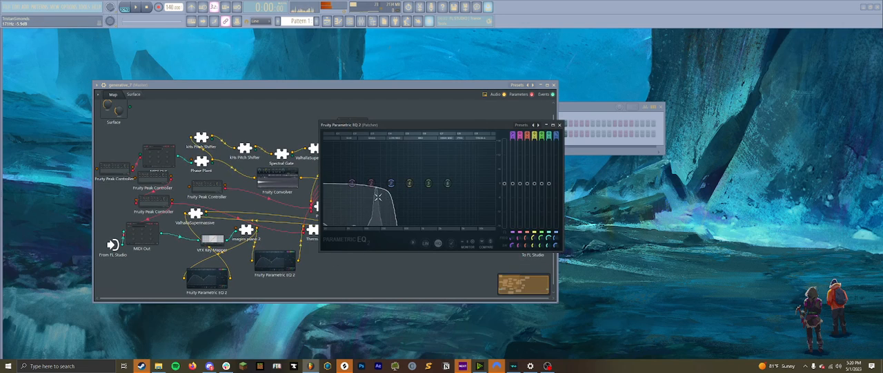
{"action": "left_click", "coordinate": [559, 125]}
{"action": "double_click", "coordinate": [219, 280]}
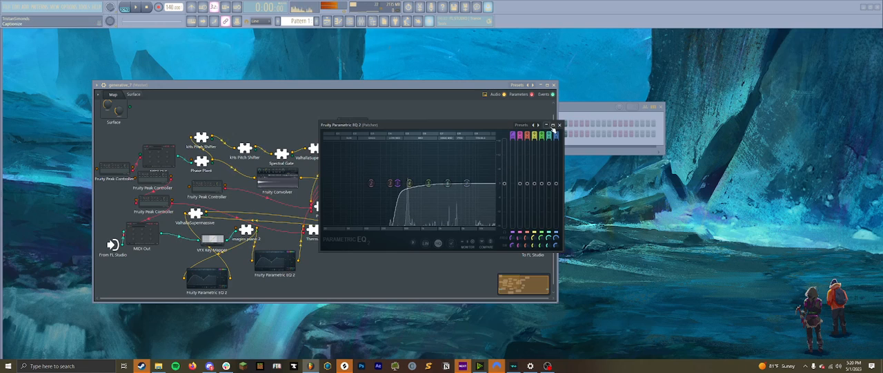
{"action": "left_click", "coordinate": [559, 125]}
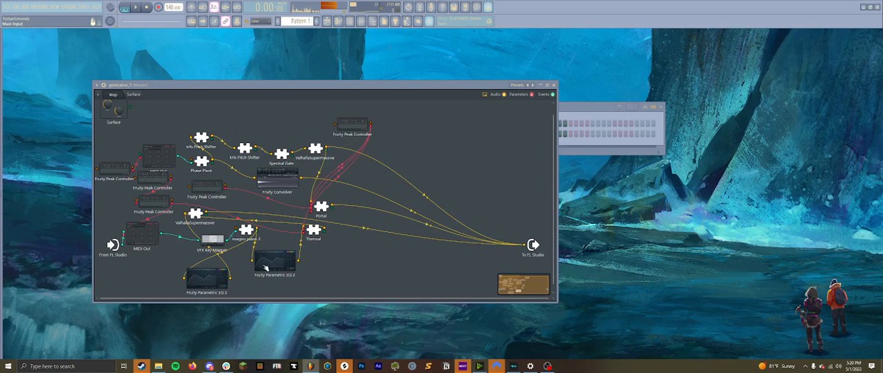
- Spread the two Fruity Parametric EQ 2 modules further apart and nudge Thermal away from the piano
{"action": "left_click_drag", "start_coordinate": [274, 266], "coordinate": [280, 266]}
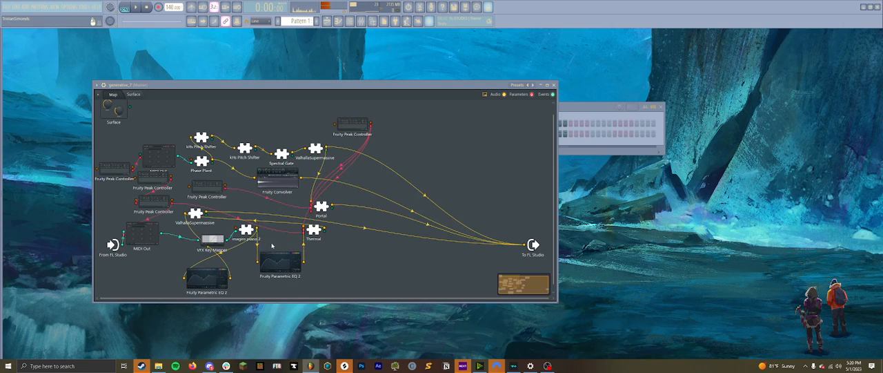
{"action": "left_click_drag", "start_coordinate": [212, 284], "coordinate": [184, 278]}
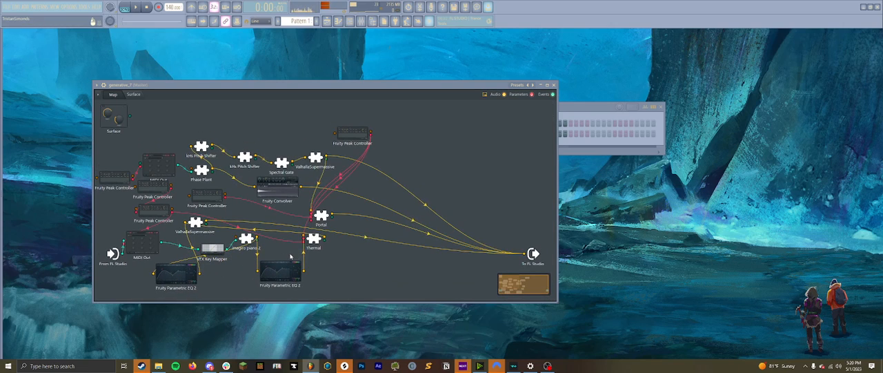
{"action": "left_click_drag", "start_coordinate": [318, 242], "coordinate": [325, 243]}
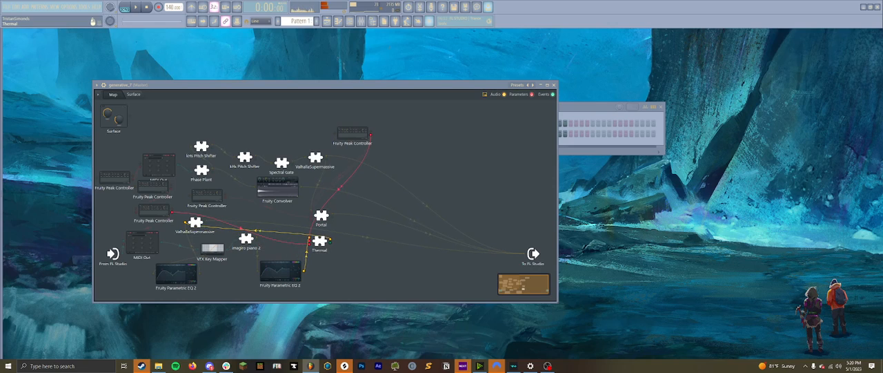
{"action": "left_click_drag", "start_coordinate": [322, 245], "coordinate": [323, 246]}
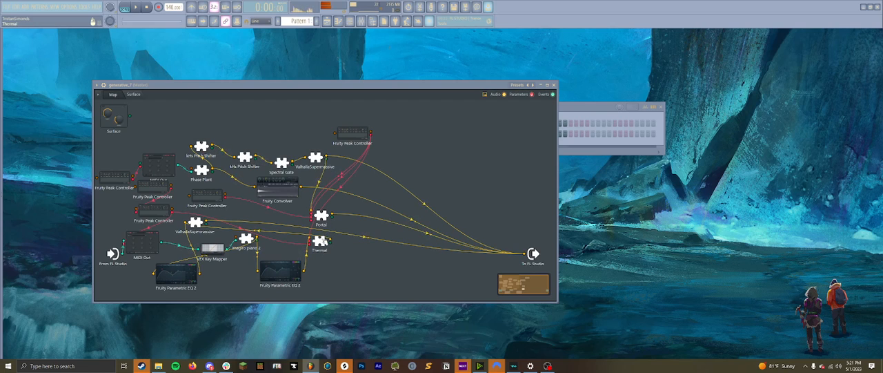
- Browse the list of parameter inputs available on the Thermal module
{"action": "right_click", "coordinate": [321, 241]}
{"action": "mouse_move", "coordinate": [390, 281]}
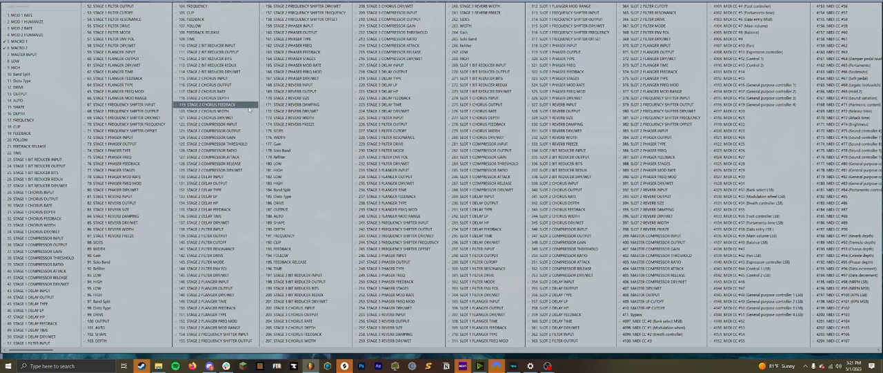
{"action": "left_click", "coordinate": [227, 91]}
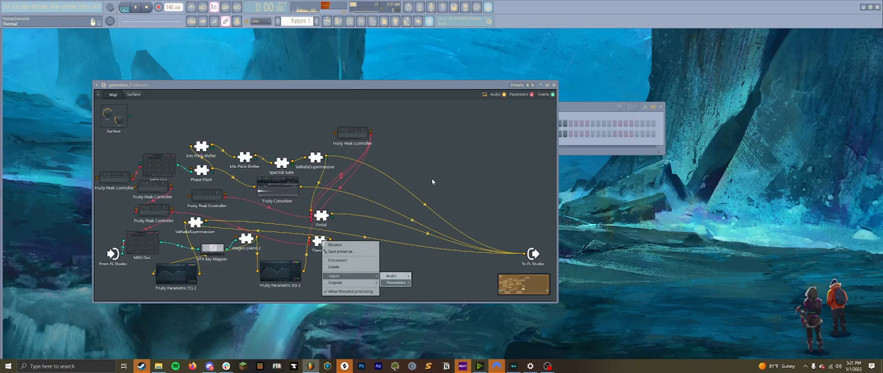
- Set Thermal's Shape macro (Macro 2) to 58%
{"action": "double_click", "coordinate": [320, 245]}
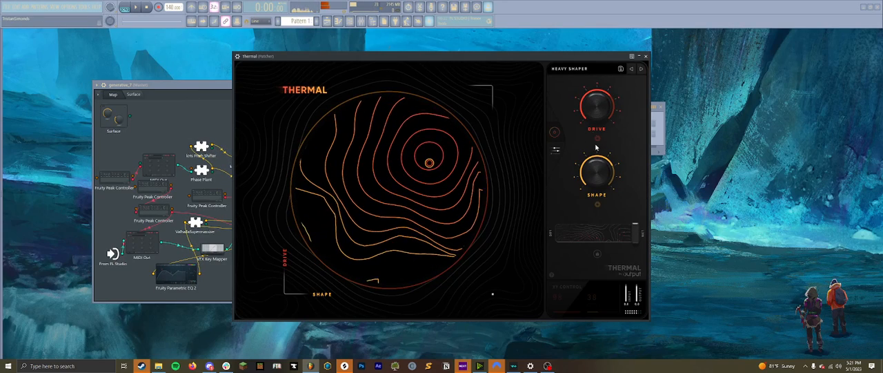
{"action": "mouse_move", "coordinate": [601, 170]}
{"action": "left_mouse_down"}
{"action": "mouse_move", "coordinate": [601, 179]}
{"action": "mouse_move", "coordinate": [601, 167]}
{"action": "left_mouse_up"}
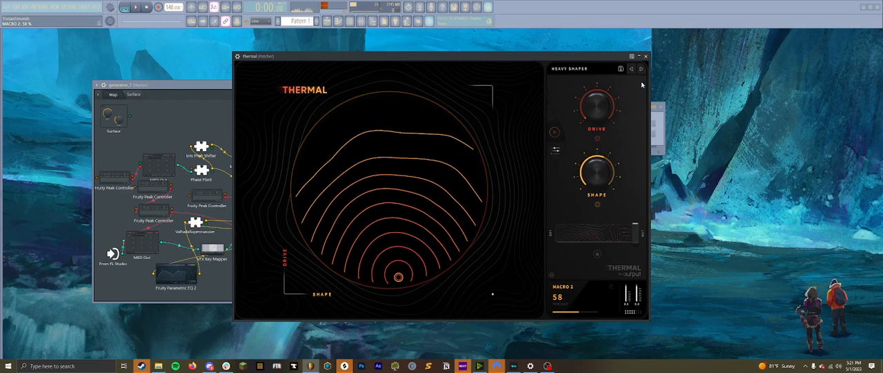
{"action": "left_click", "coordinate": [645, 56]}
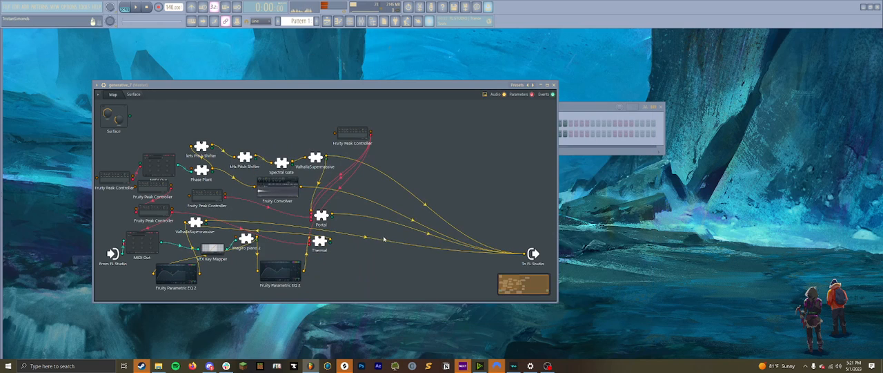
- Check Thermal's parameter input list for the last tweaked parameter and dismiss it
{"action": "right_click", "coordinate": [322, 241]}
{"action": "left_click", "coordinate": [323, 258]}
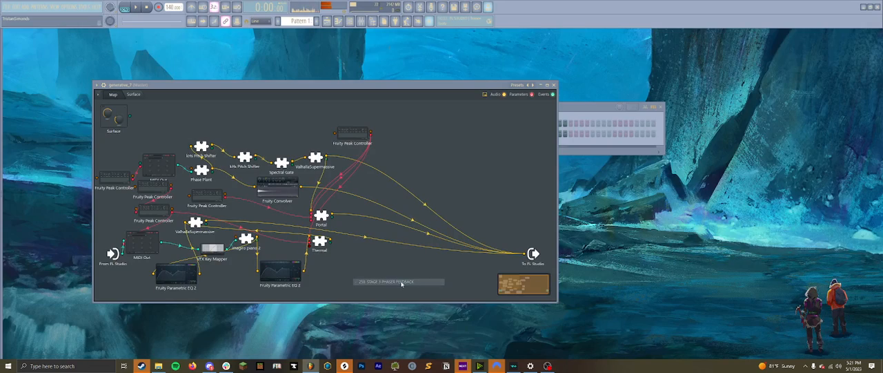
{"action": "right_click", "coordinate": [322, 243]}
{"action": "mouse_move", "coordinate": [350, 281]}
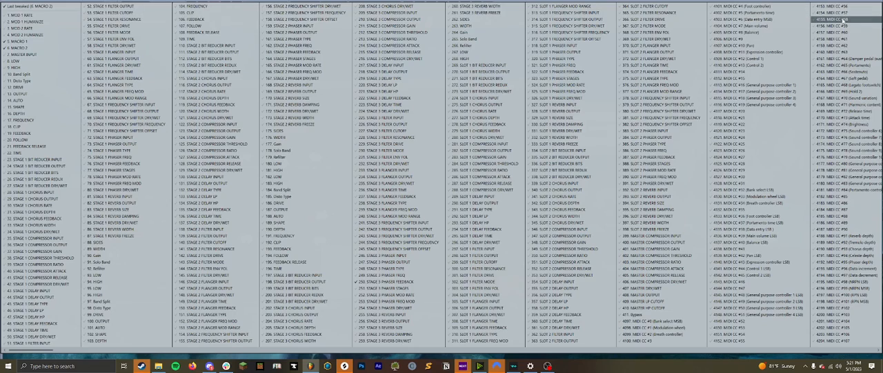
{"action": "key", "text": "Escape"}
{"action": "key", "text": "Escape"}
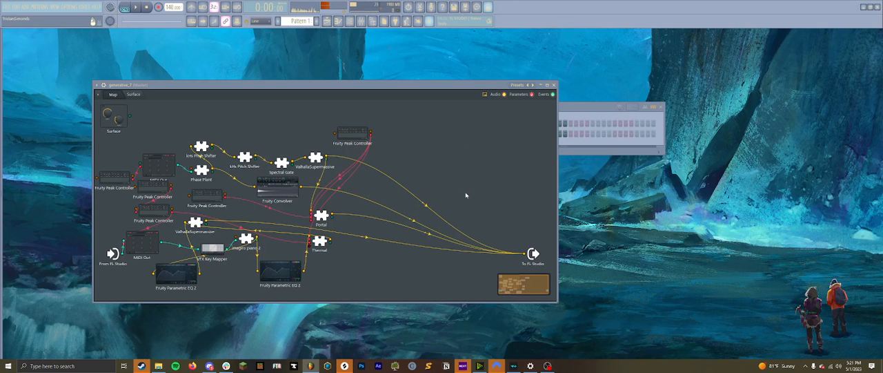